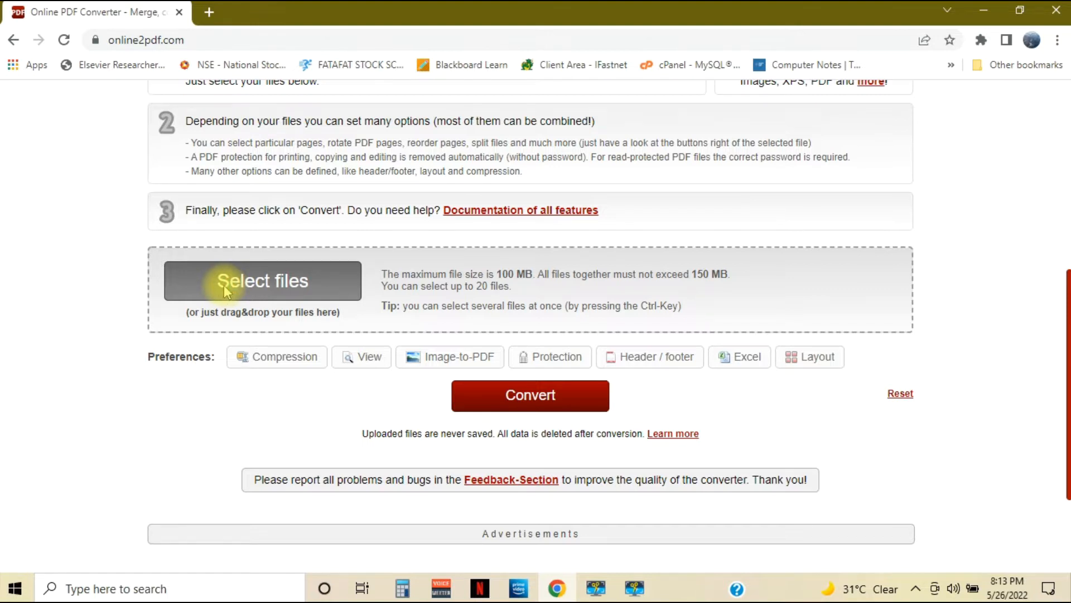
# Add the Word document "fsm syllabus" from the Desktop as the first file for conversion
pyautogui.click(225, 287)
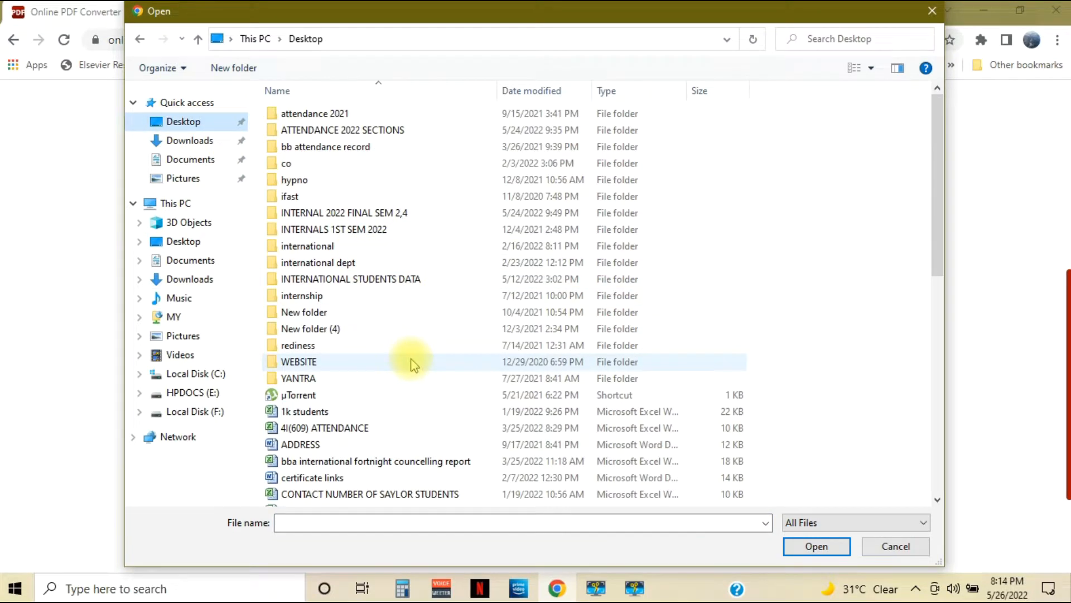
pyautogui.scroll(-2, 289, 480)
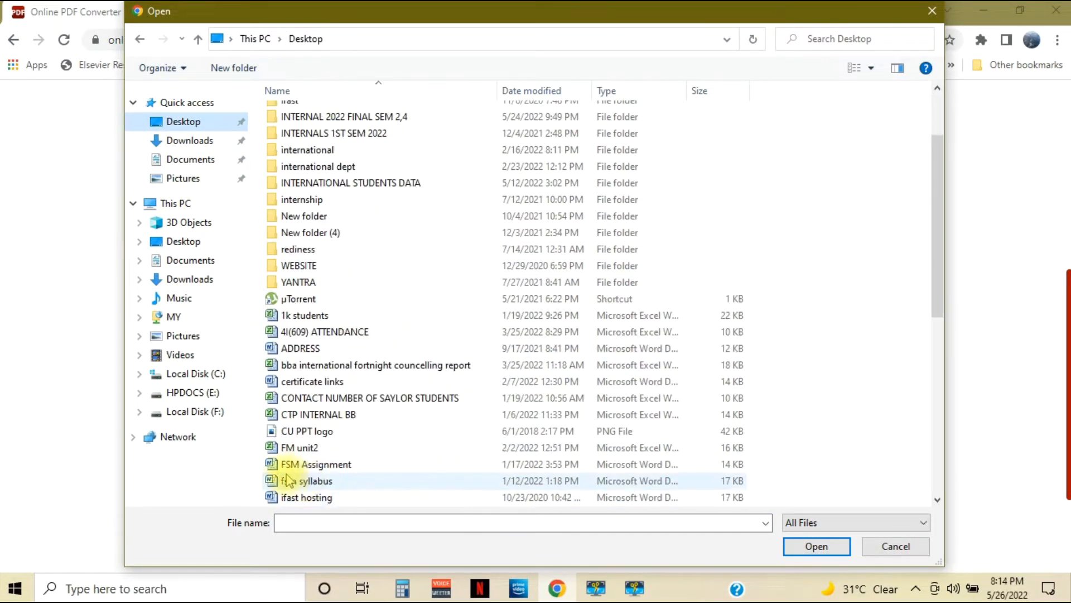
pyautogui.click(295, 464)
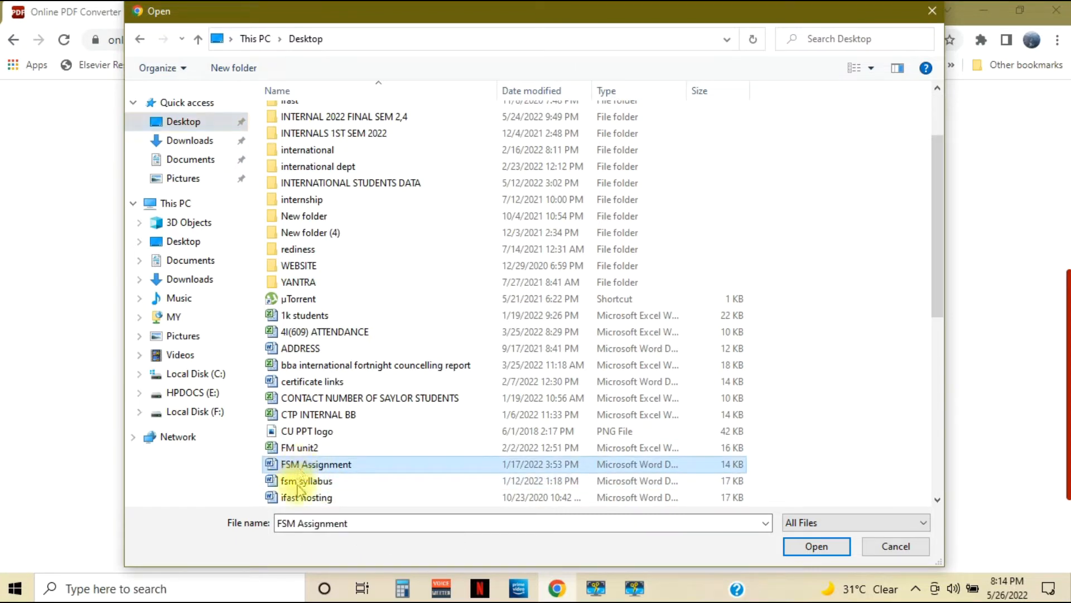
pyautogui.click(299, 481)
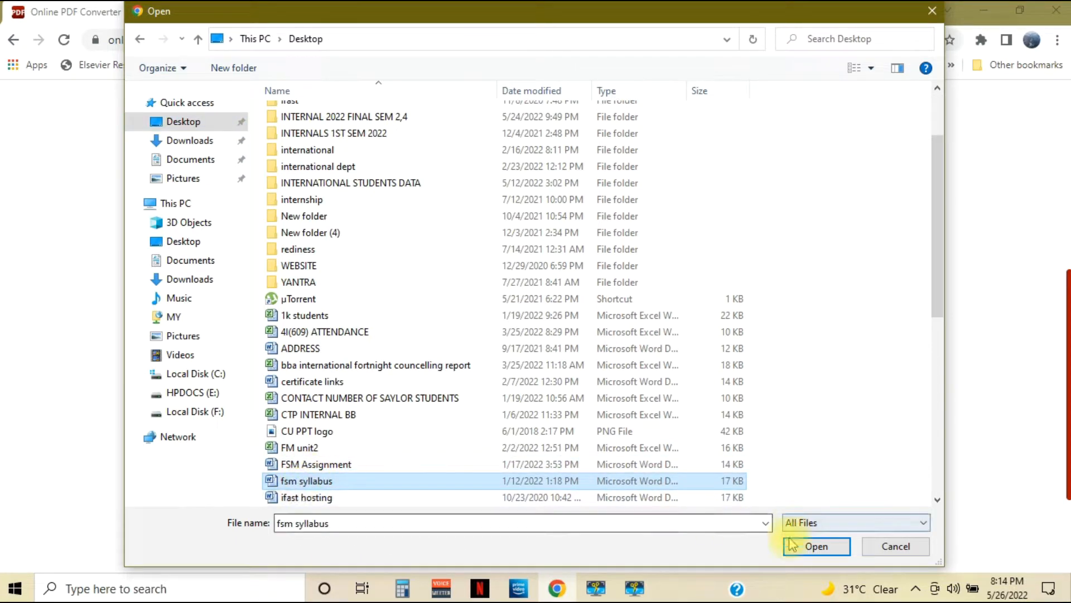
pyautogui.click(817, 547)
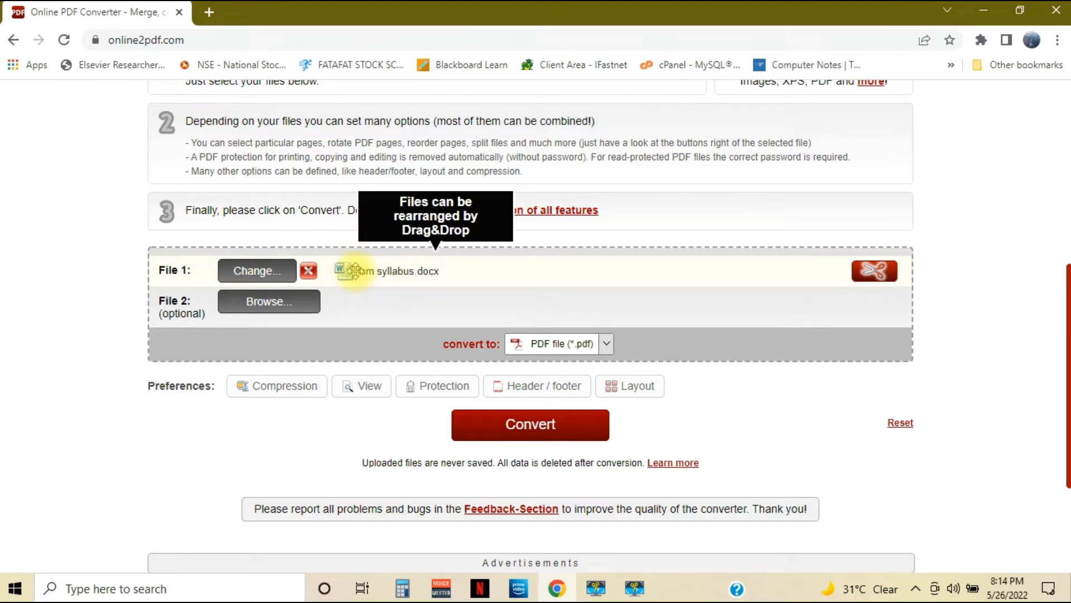
# Add the Word document "quora questions" from the Desktop as the second file
pyautogui.click(255, 308)
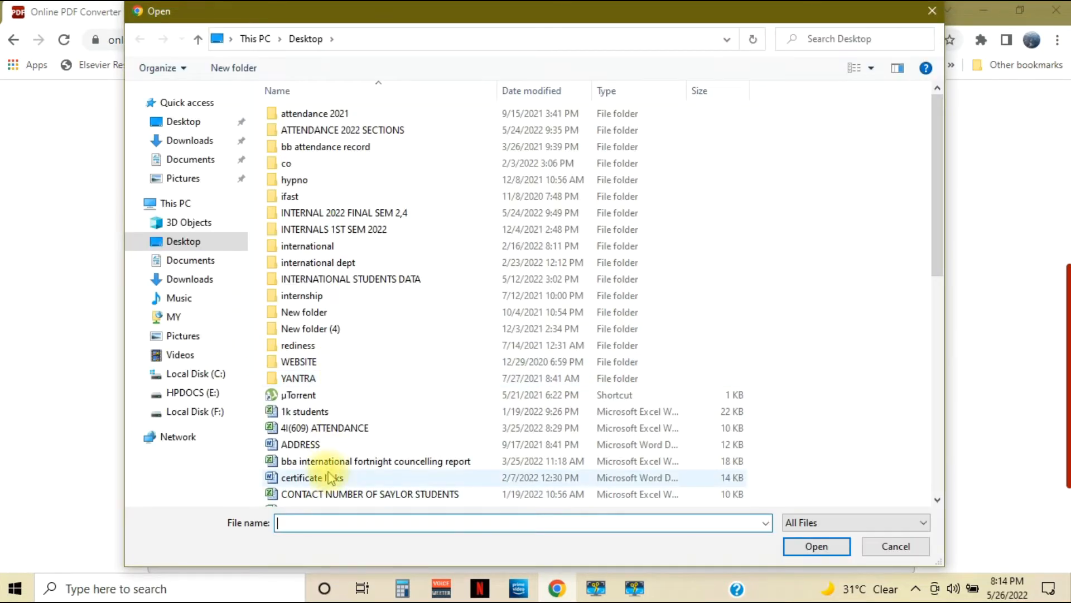
pyautogui.scroll(-2, 334, 471)
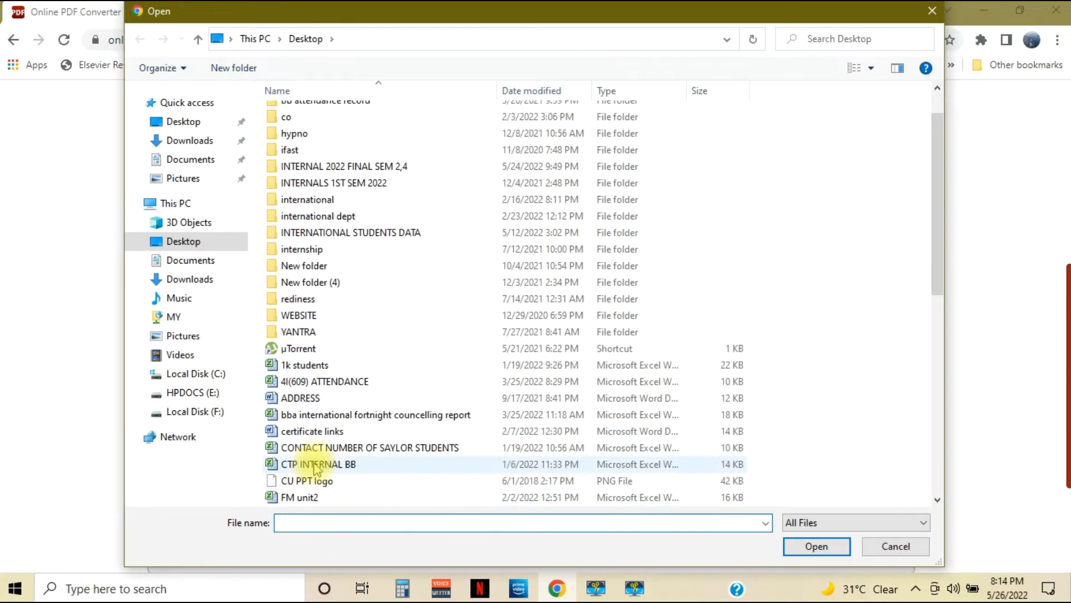
pyautogui.scroll(-5, 338, 446)
pyautogui.click(312, 424)
pyautogui.click(818, 546)
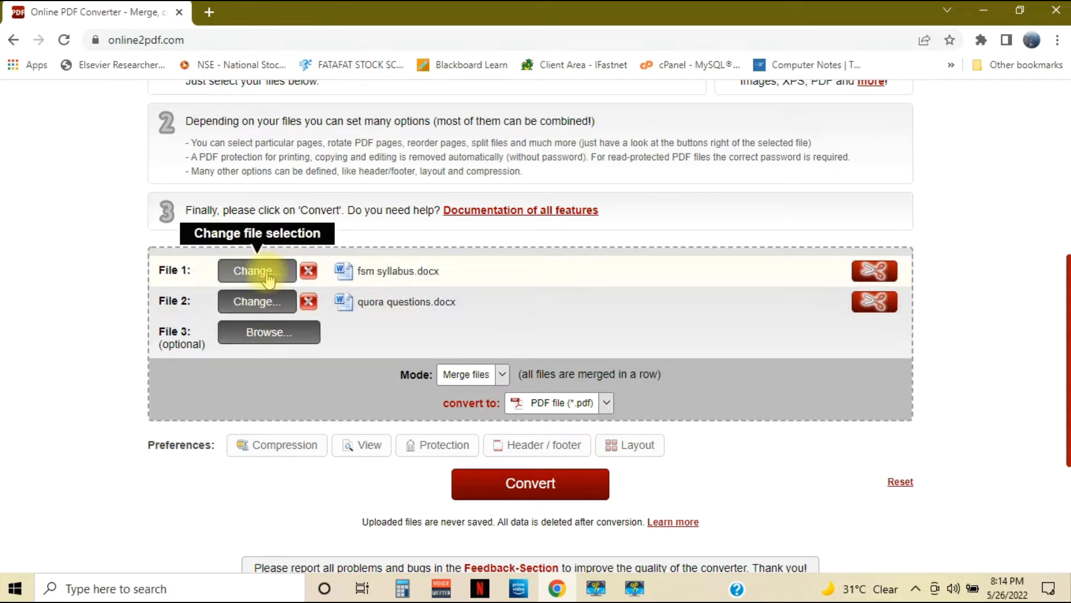
# Try the "Convert files separately" mode and return the mode to "Merge files"
pyautogui.click(504, 375)
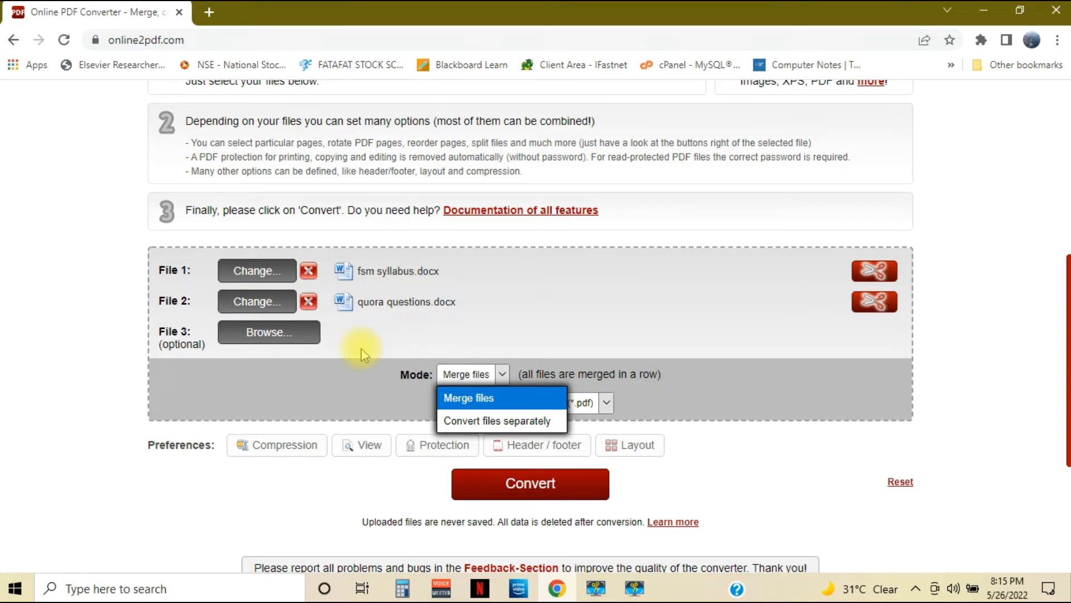
pyautogui.click(463, 424)
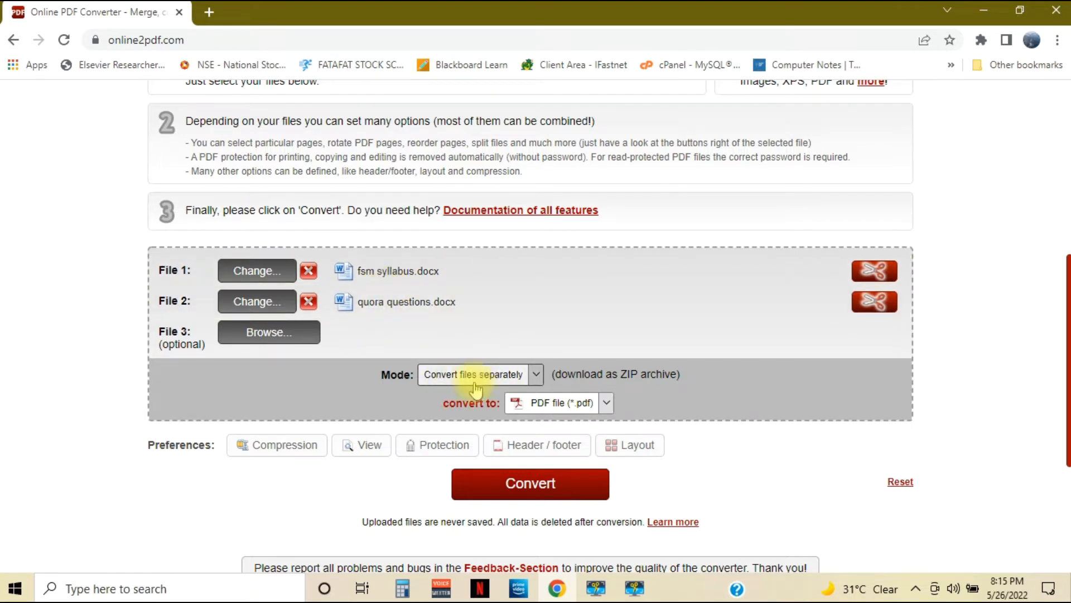
pyautogui.click(534, 375)
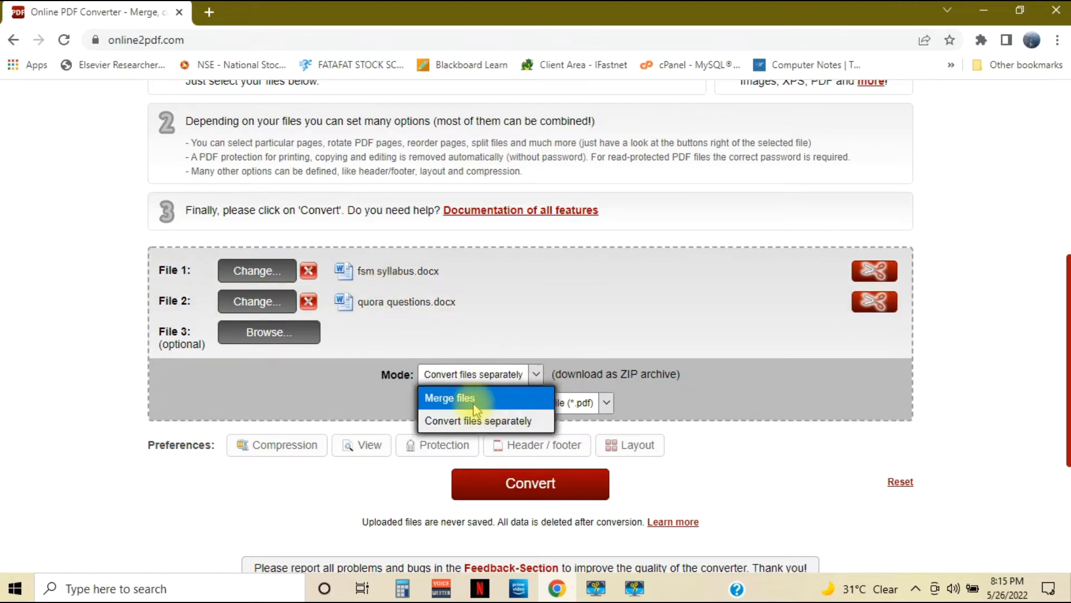
pyautogui.click(473, 401)
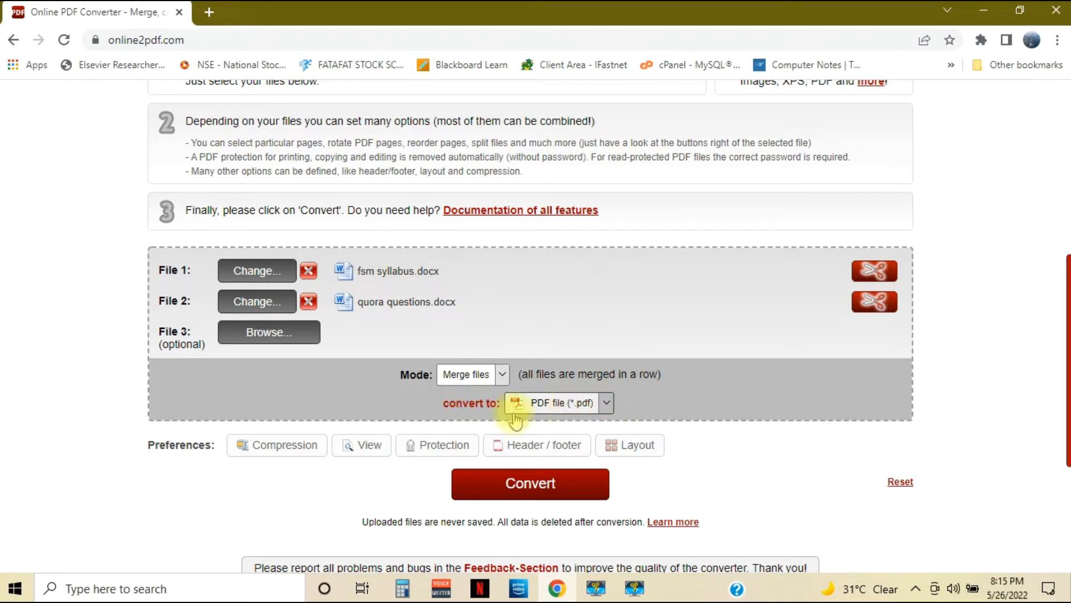
# Choose PDF file (*.pdf) as the output format and convert the two documents into one merged PDF
pyautogui.click(607, 406)
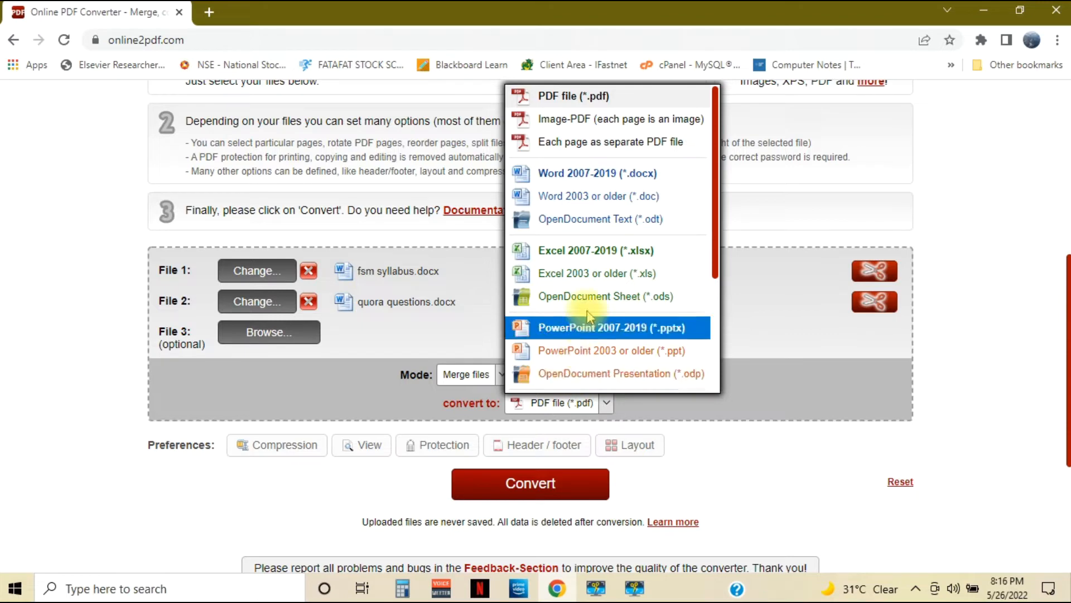
pyautogui.click(551, 101)
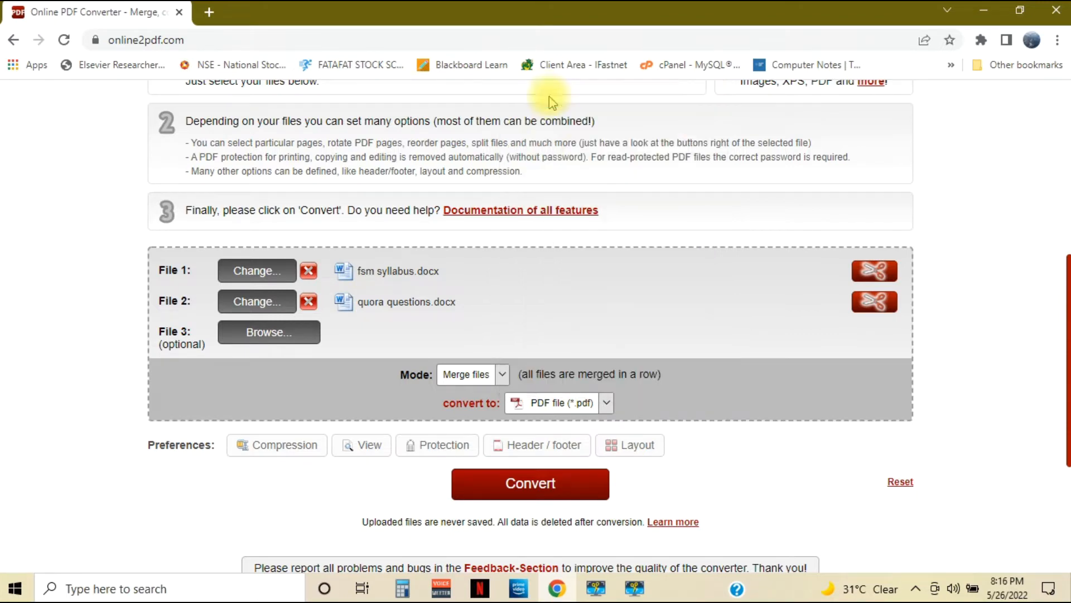
pyautogui.click(537, 492)
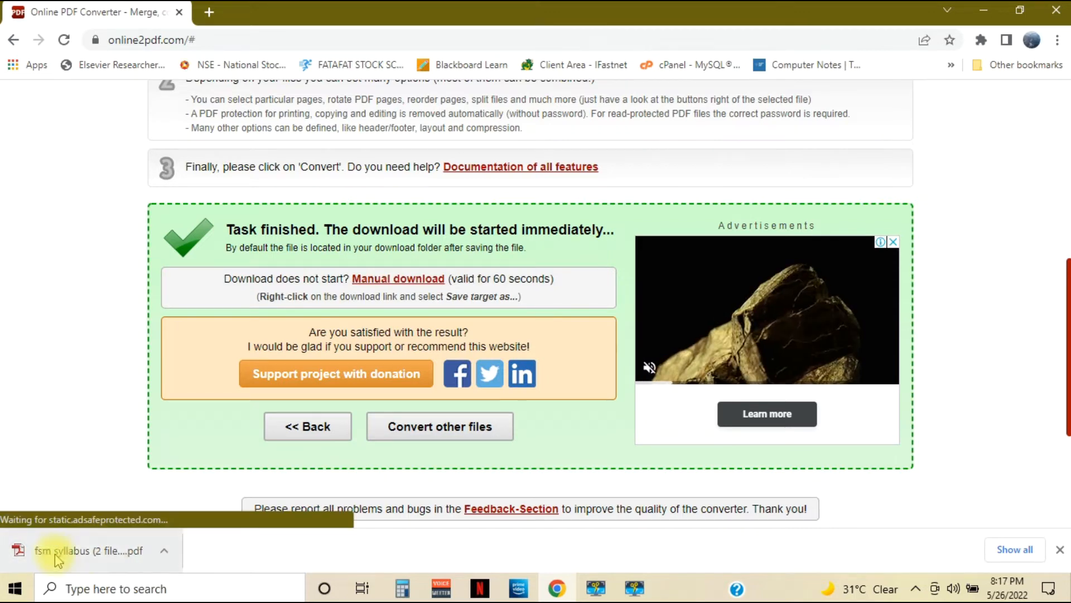
# Open the downloaded merged PDF and read through its pages to check the combined content
pyautogui.click(165, 552)
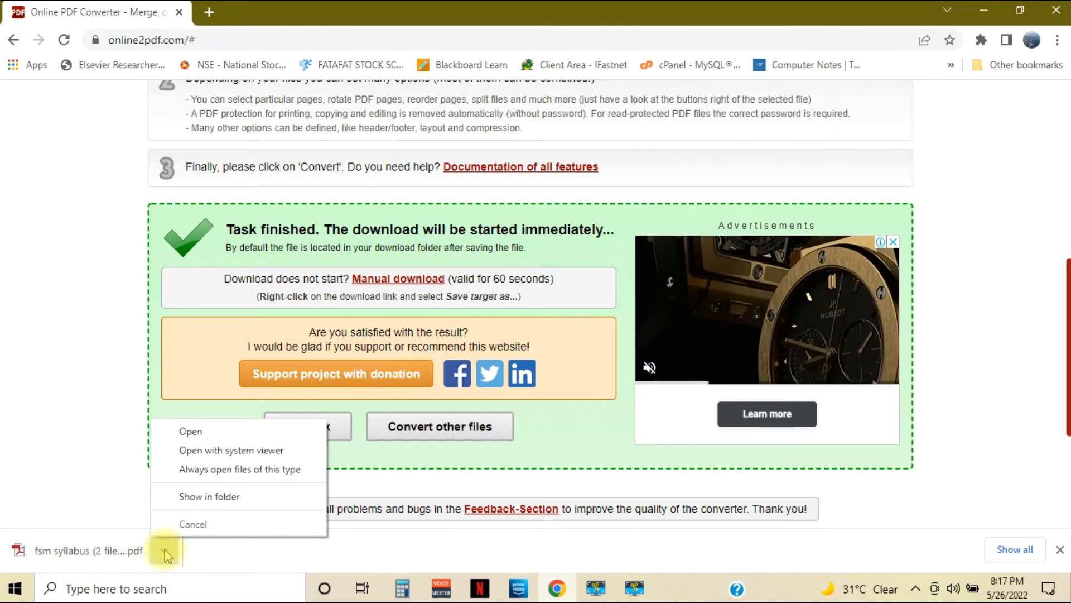
pyautogui.click(192, 430)
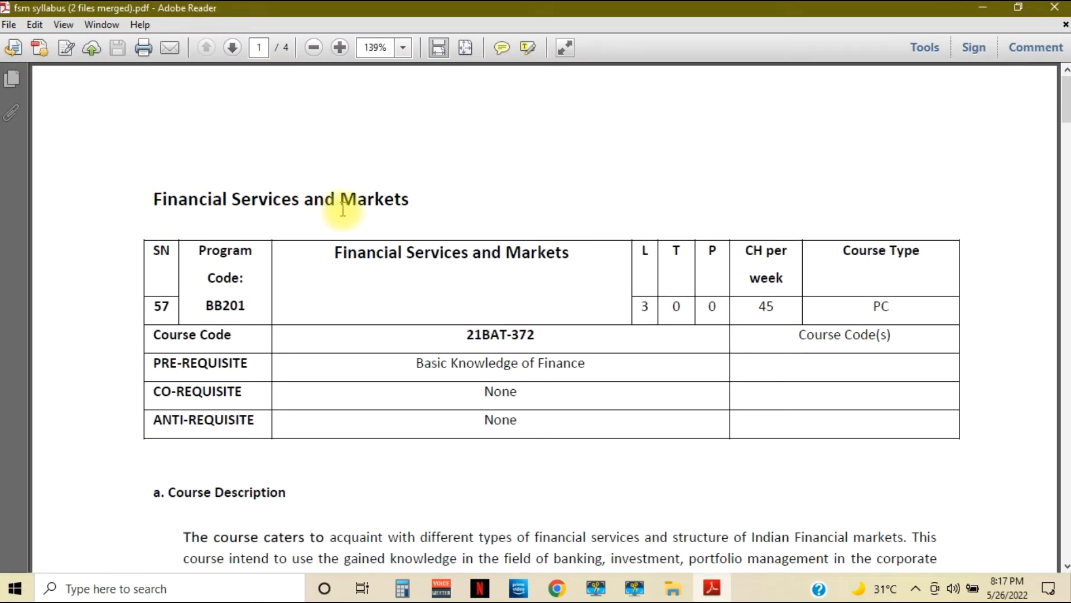
pyautogui.scroll(-6, 269, 209)
pyautogui.scroll(6, 218, 363)
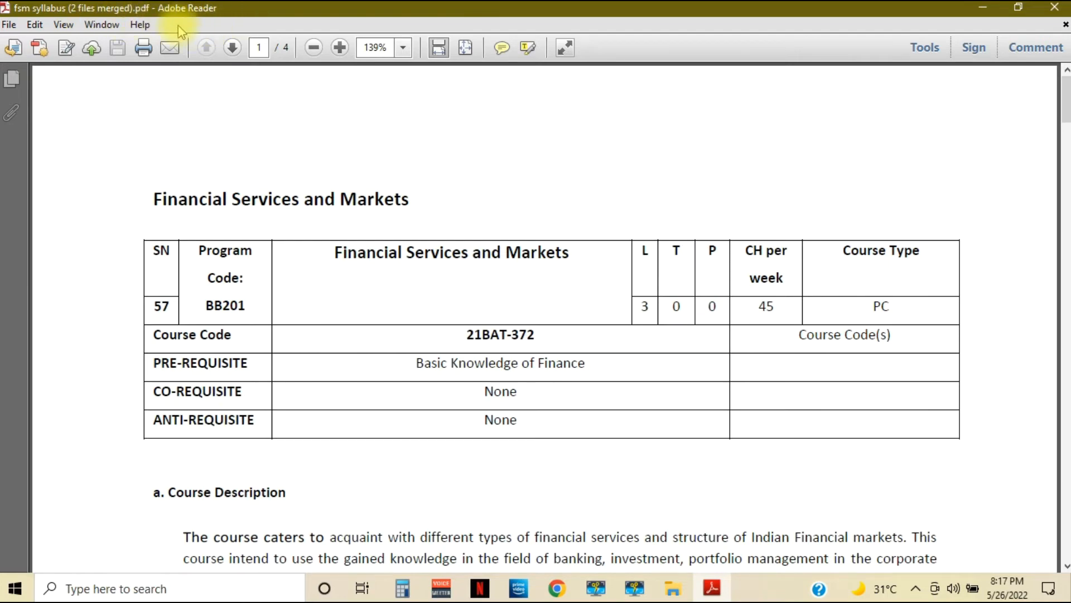
pyautogui.scroll(-3, 157, 321)
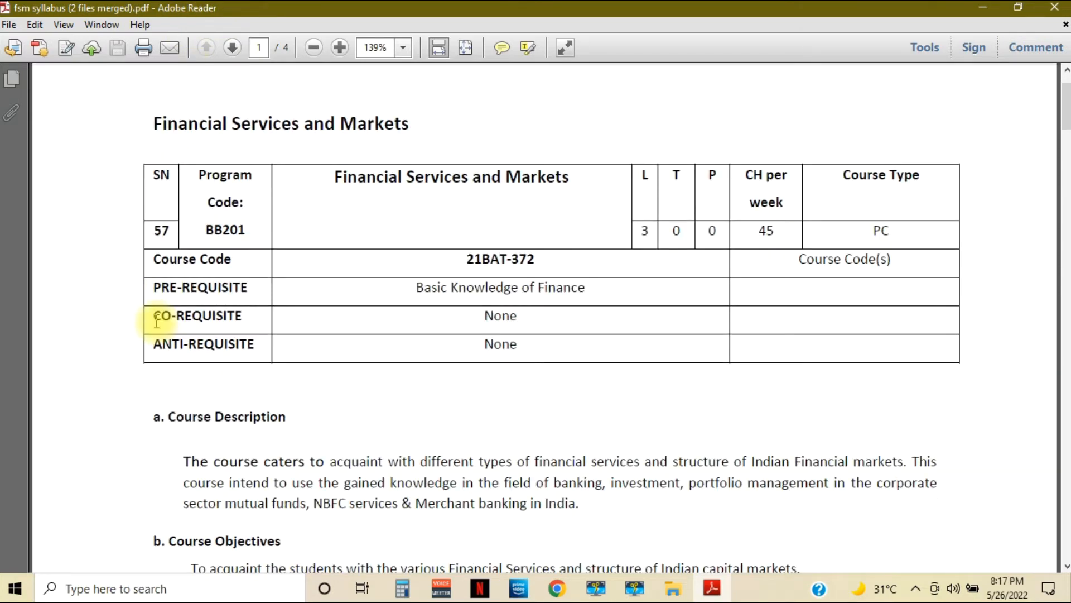
pyautogui.scroll(-2, 156, 323)
pyautogui.scroll(-15, 265, 302)
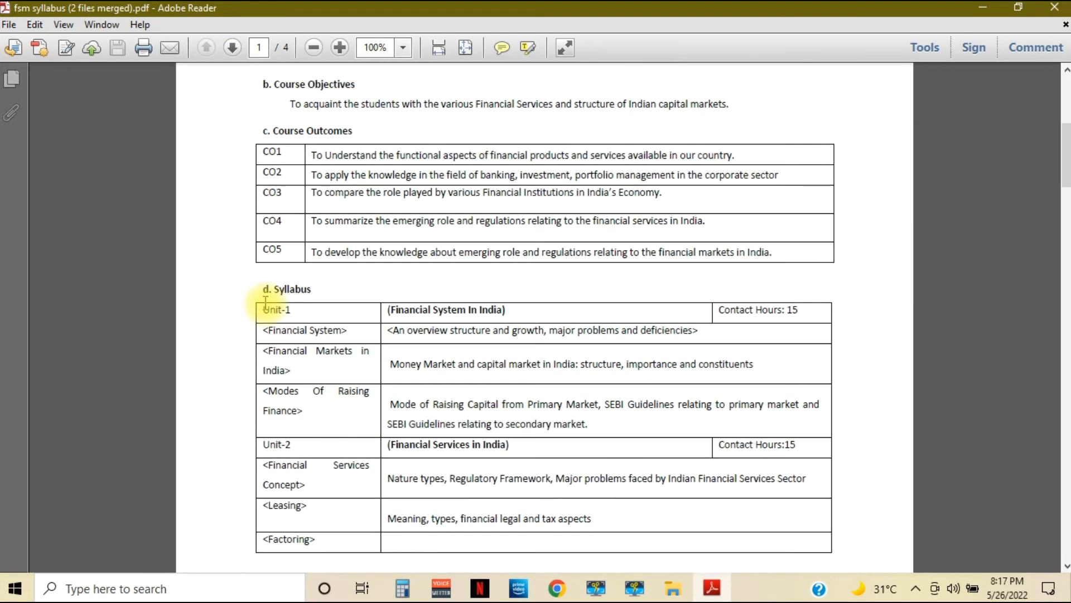
pyautogui.scroll(-20, 266, 302)
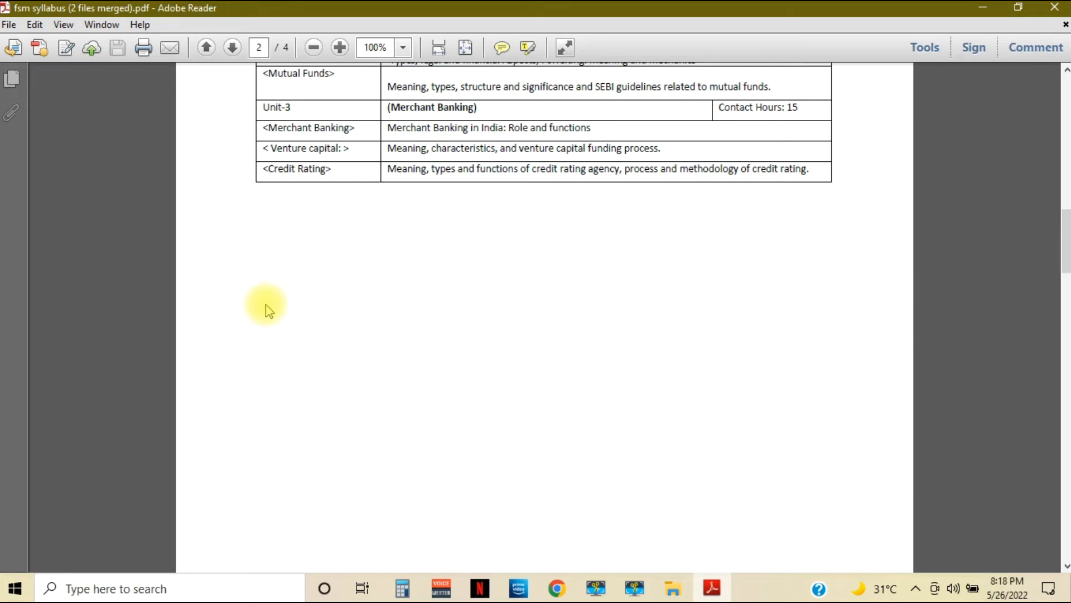
pyautogui.scroll(-5, 265, 304)
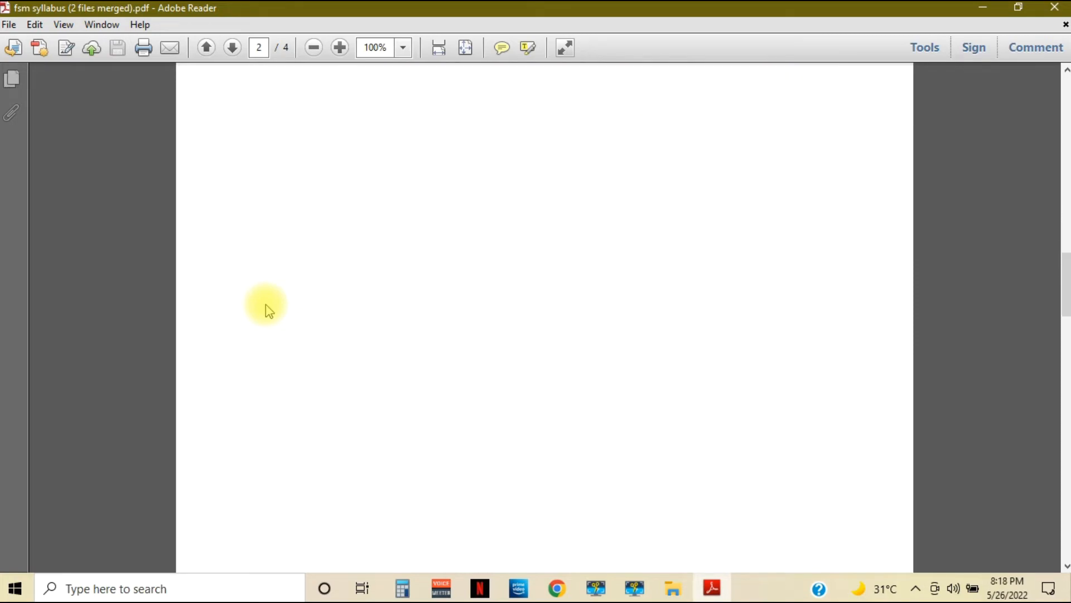
pyautogui.scroll(-20, 266, 304)
pyautogui.scroll(-12, 265, 303)
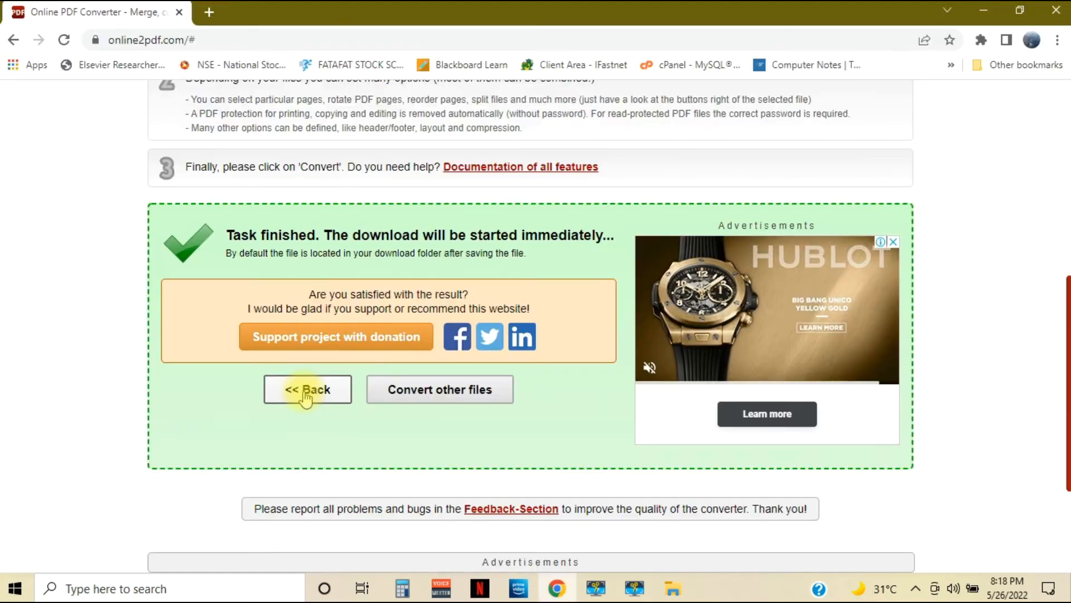
# Return to the conversion settings in the browser, keep the Merge files mode and look through the available output formats
pyautogui.click(305, 393)
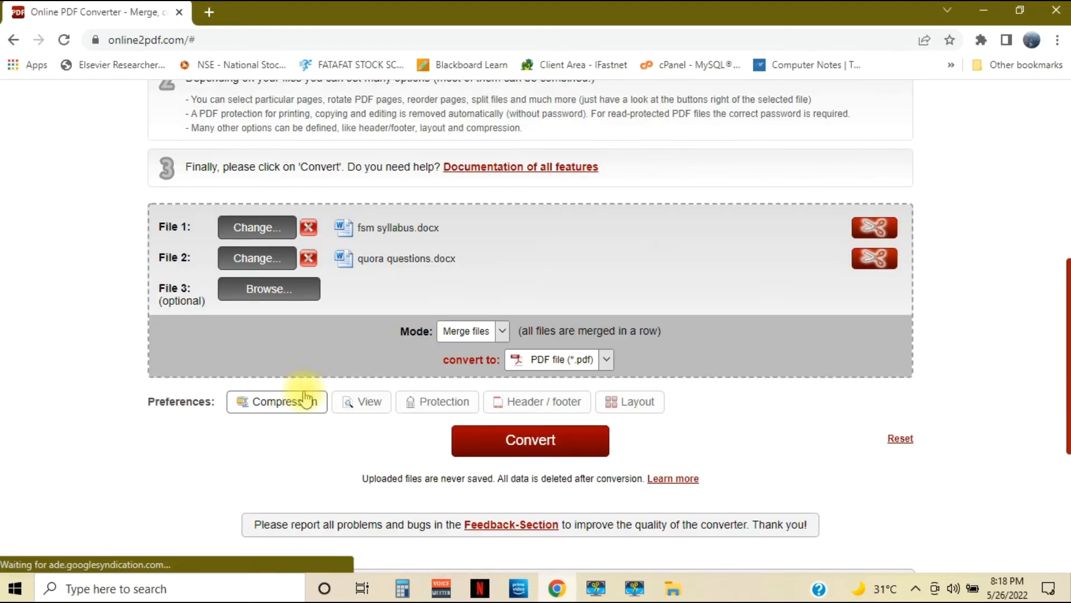
pyautogui.click(501, 332)
pyautogui.click(503, 343)
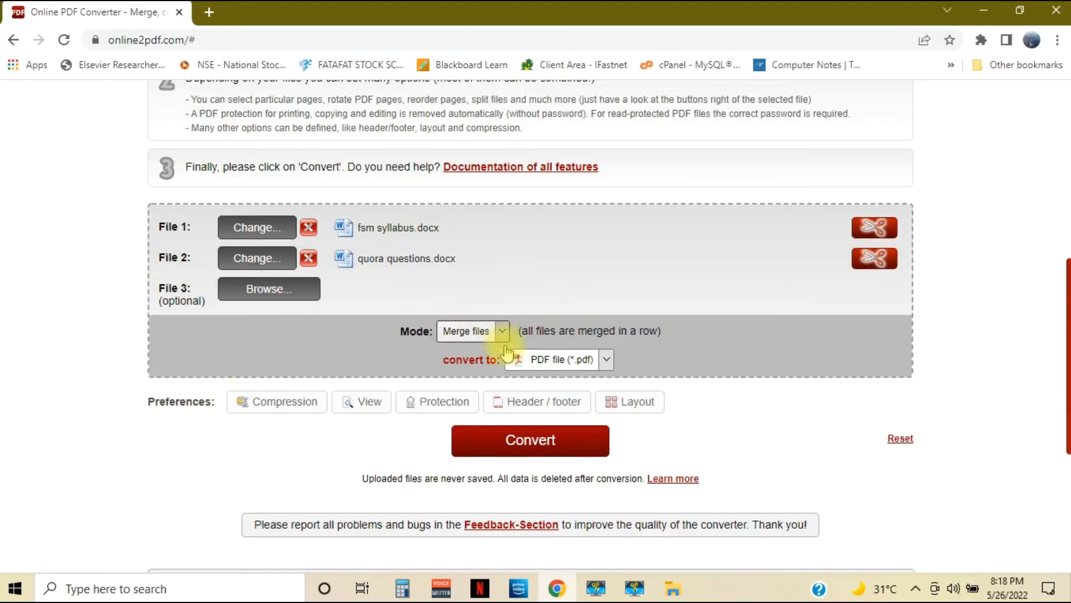
pyautogui.click(606, 358)
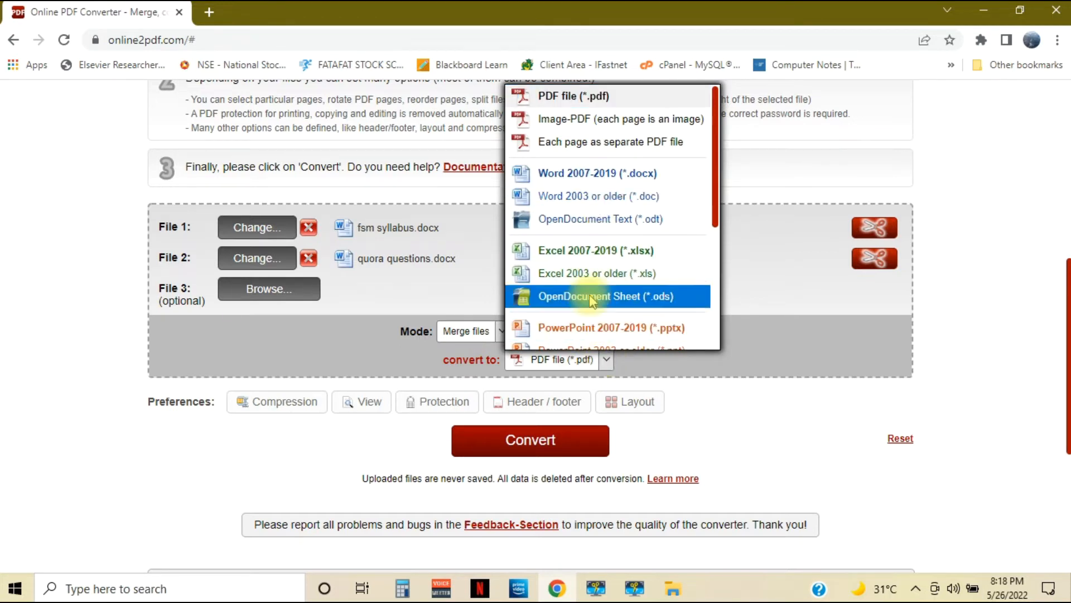
pyautogui.scroll(-2, 586, 285)
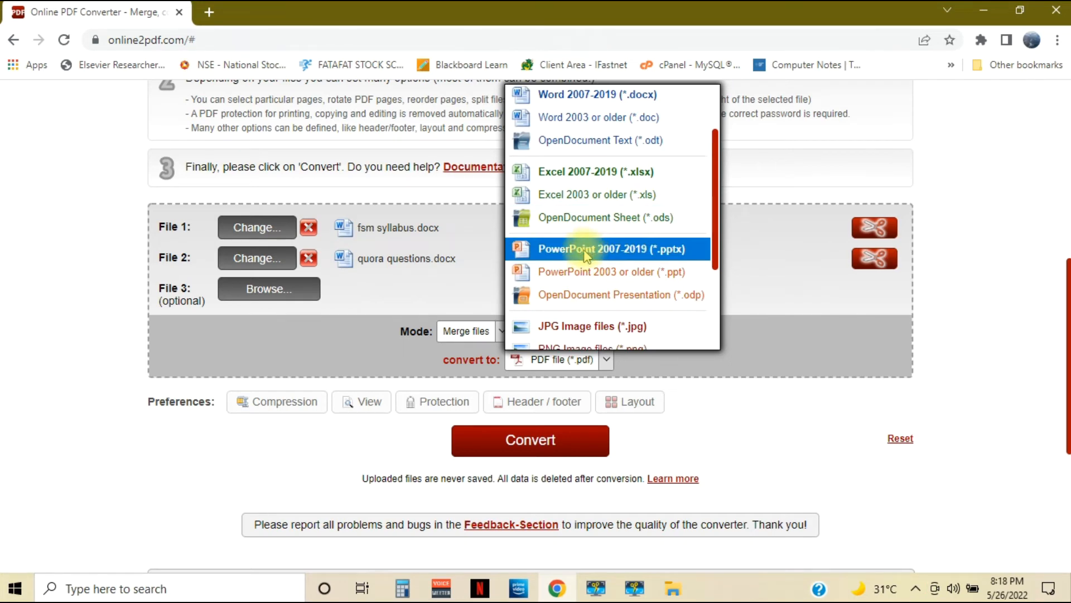
pyautogui.scroll(-3, 585, 256)
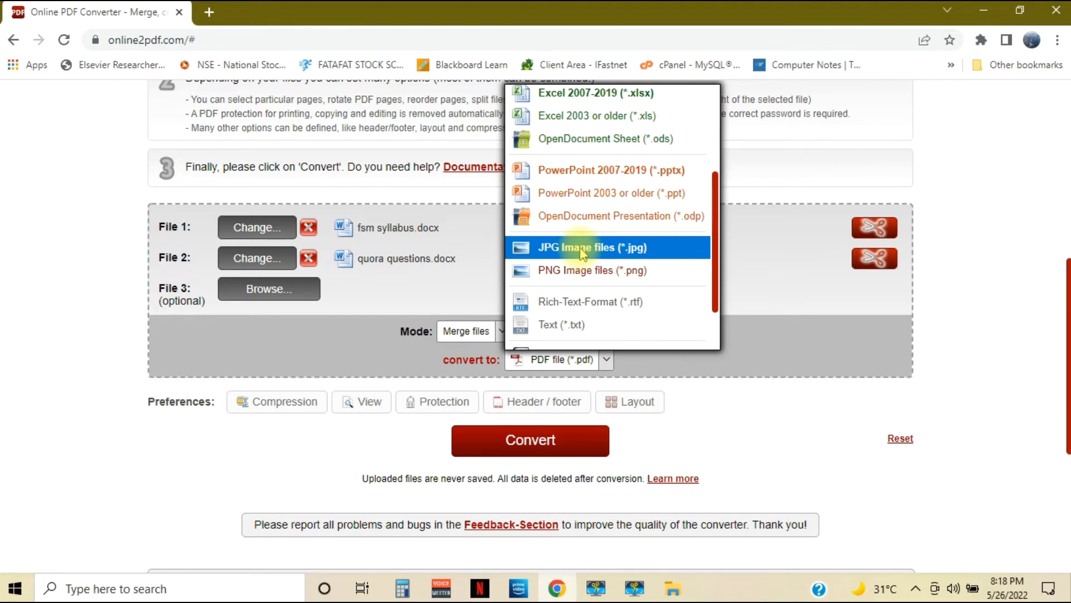
pyautogui.scroll(1, 583, 254)
pyautogui.scroll(-3, 575, 273)
pyautogui.scroll(3, 571, 263)
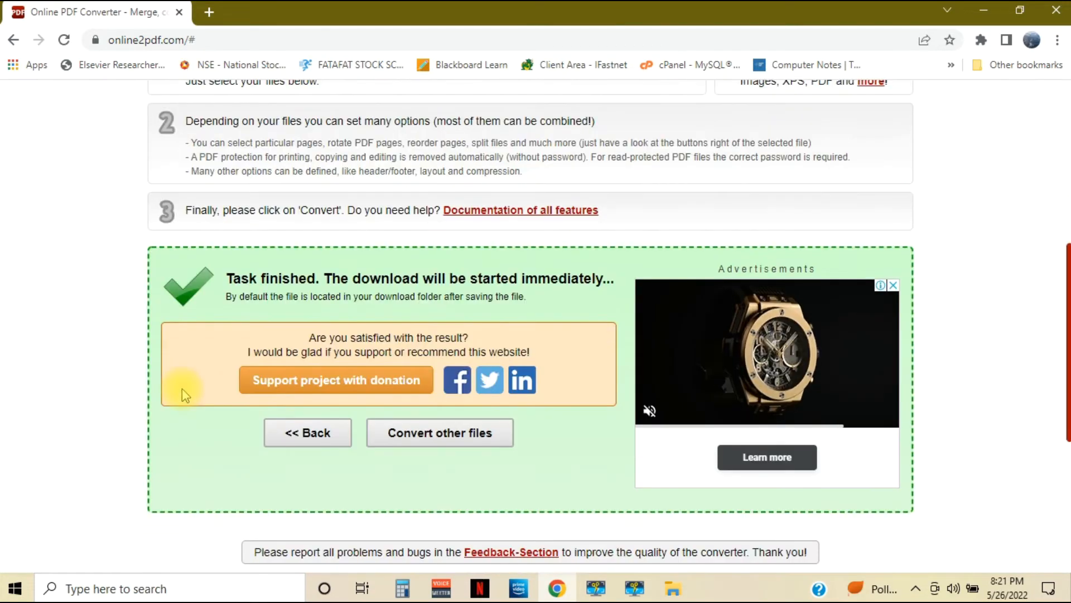
pyautogui.scroll(-6, 182, 389)
pyautogui.scroll(7, 182, 389)
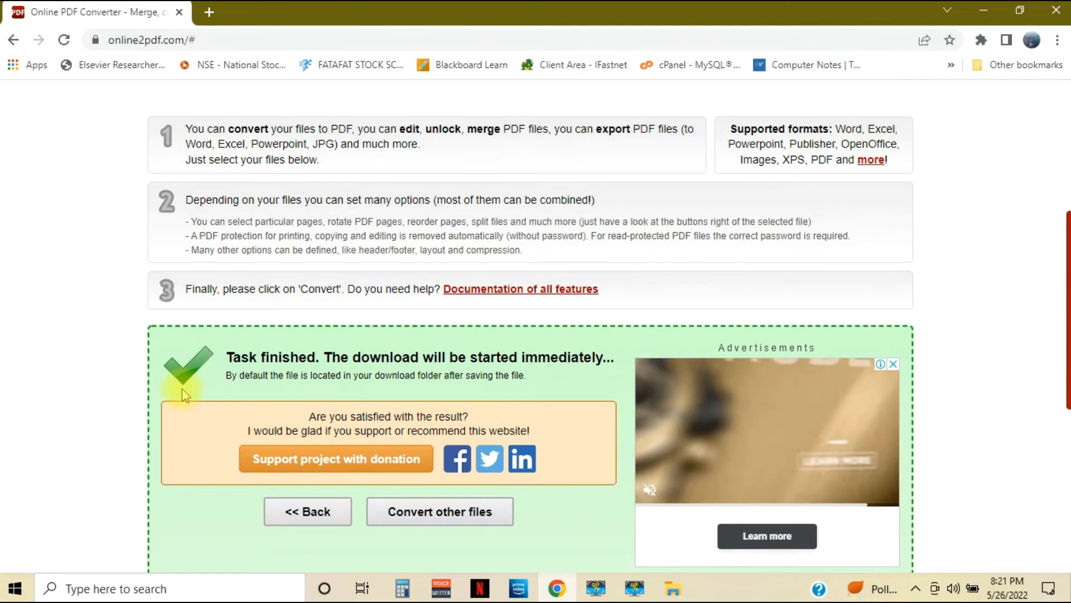
pyautogui.scroll(-3, 182, 388)
pyautogui.scroll(-4, 182, 388)
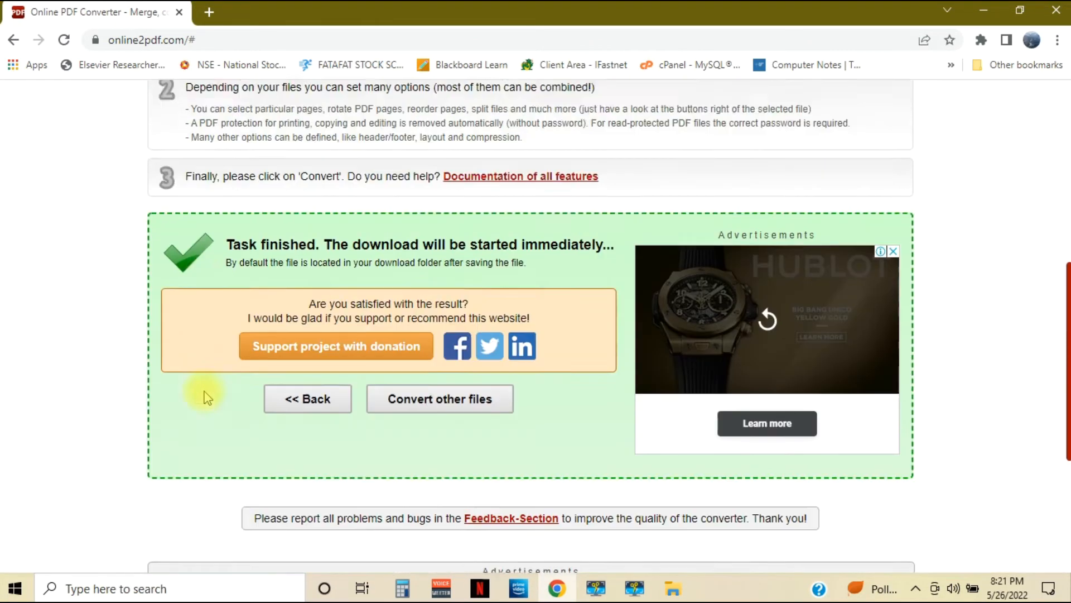
pyautogui.scroll(7, 204, 392)
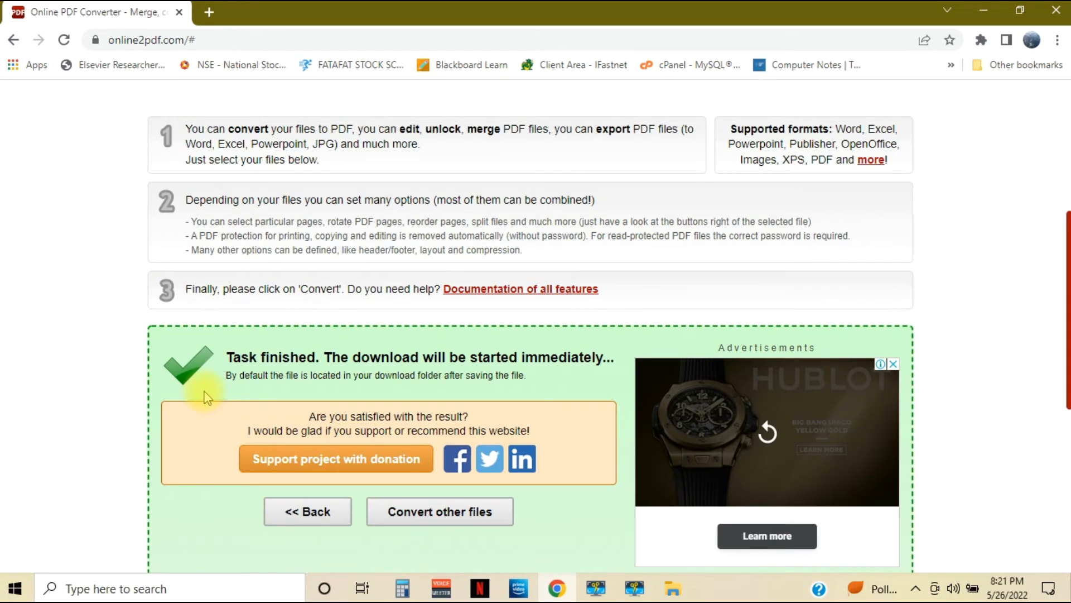
# Return to the file list and remove both selected documents, "fsm syllabus" and "quora questions"
pyautogui.click(279, 509)
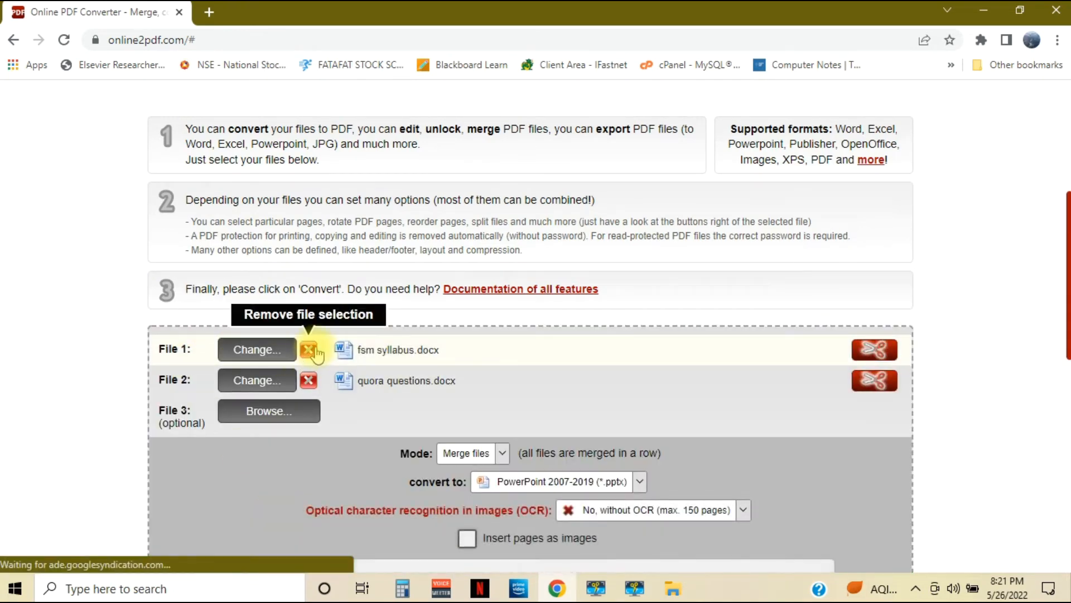
pyautogui.click(309, 349)
pyautogui.click(308, 350)
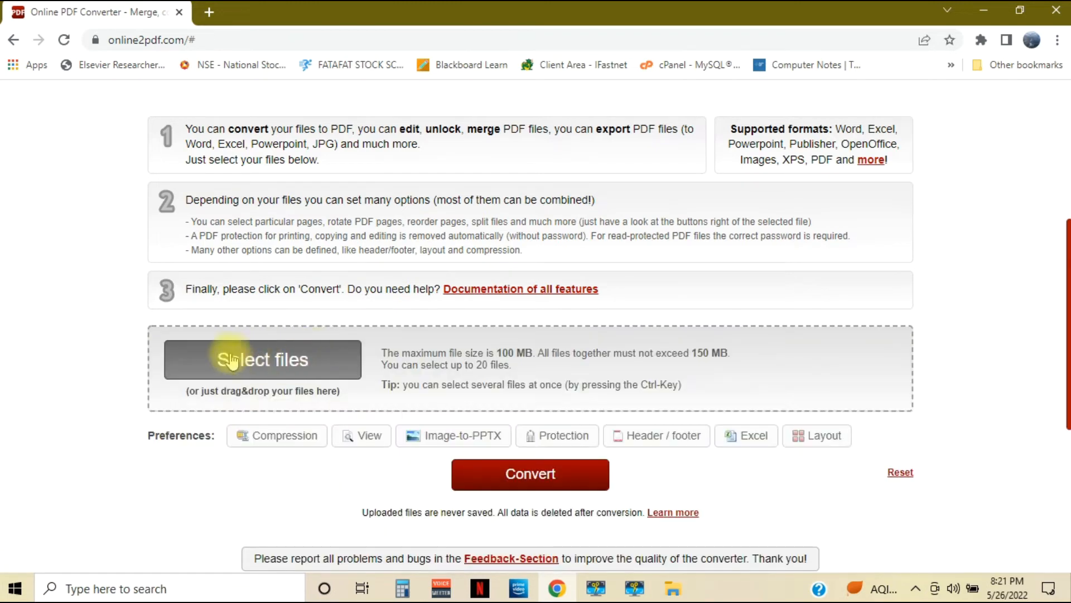
# Load the Departmental-Accounts PDF from the Downloads folder into the converter
pyautogui.click(255, 366)
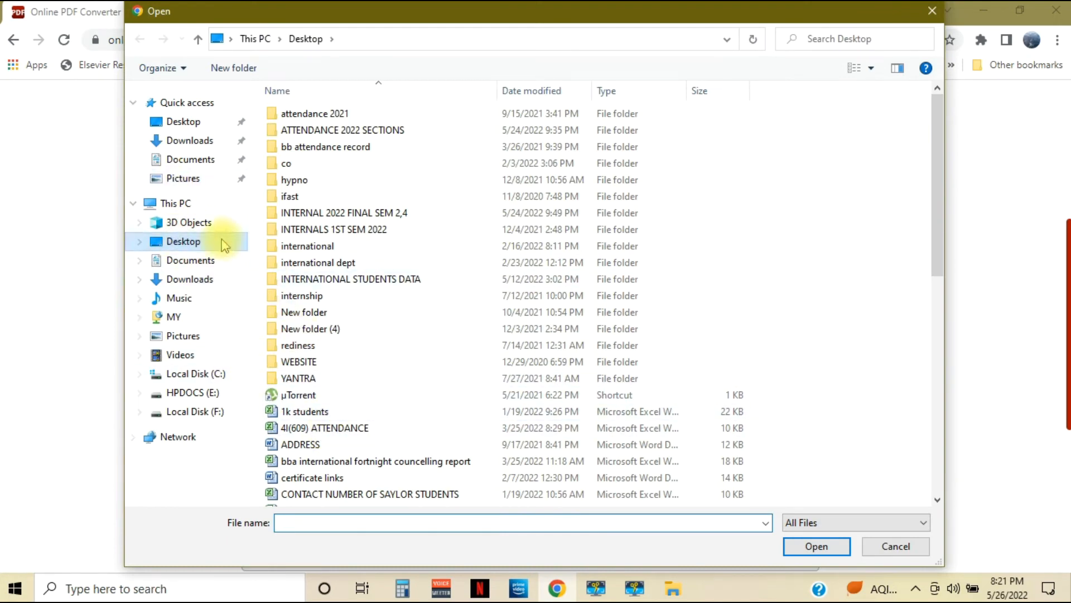
pyautogui.scroll(-2, 378, 371)
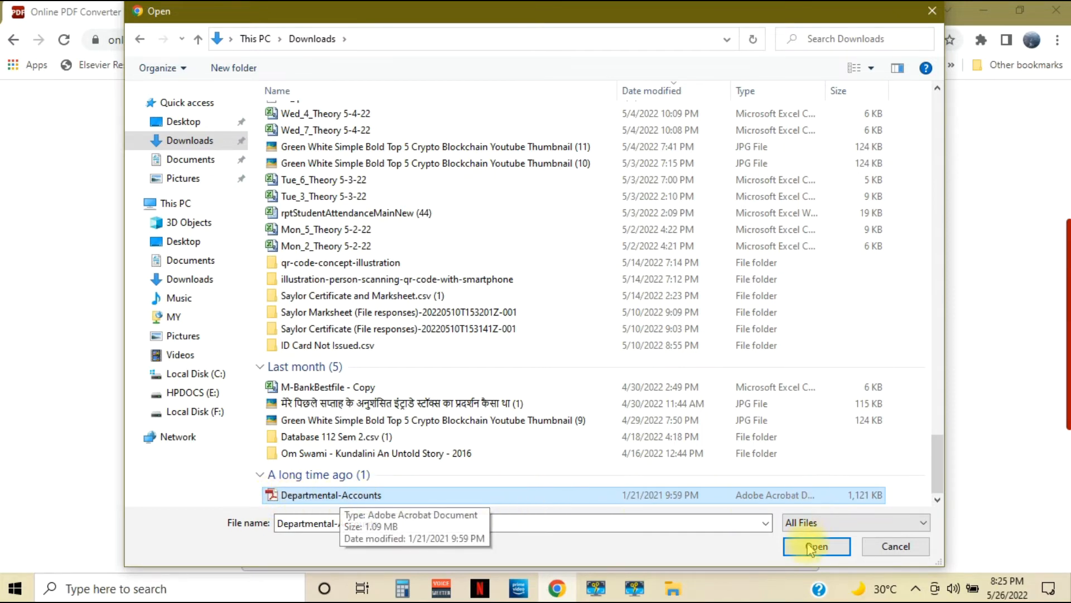
pyautogui.click(830, 547)
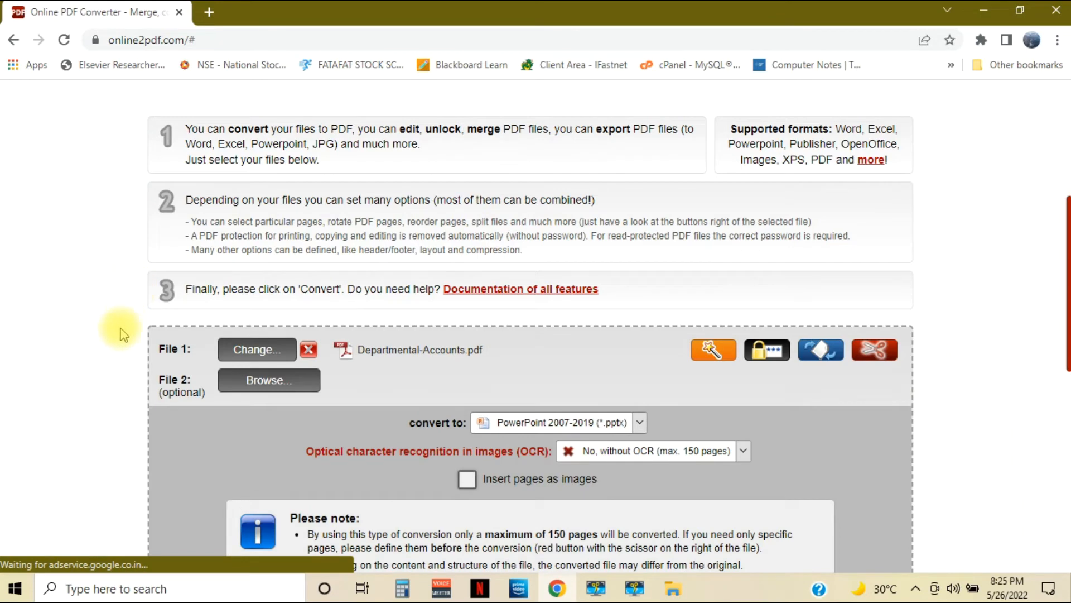
# Choose Word 2007-2019 (*.docx) as the output format and convert Departmental-Accounts.pdf
pyautogui.click(640, 424)
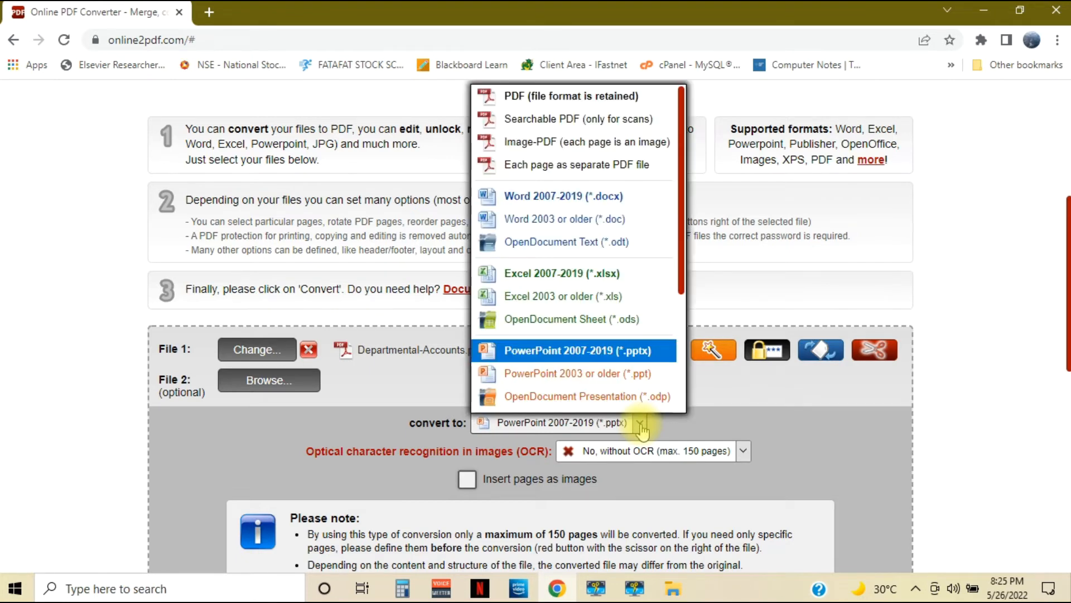
pyautogui.click(552, 196)
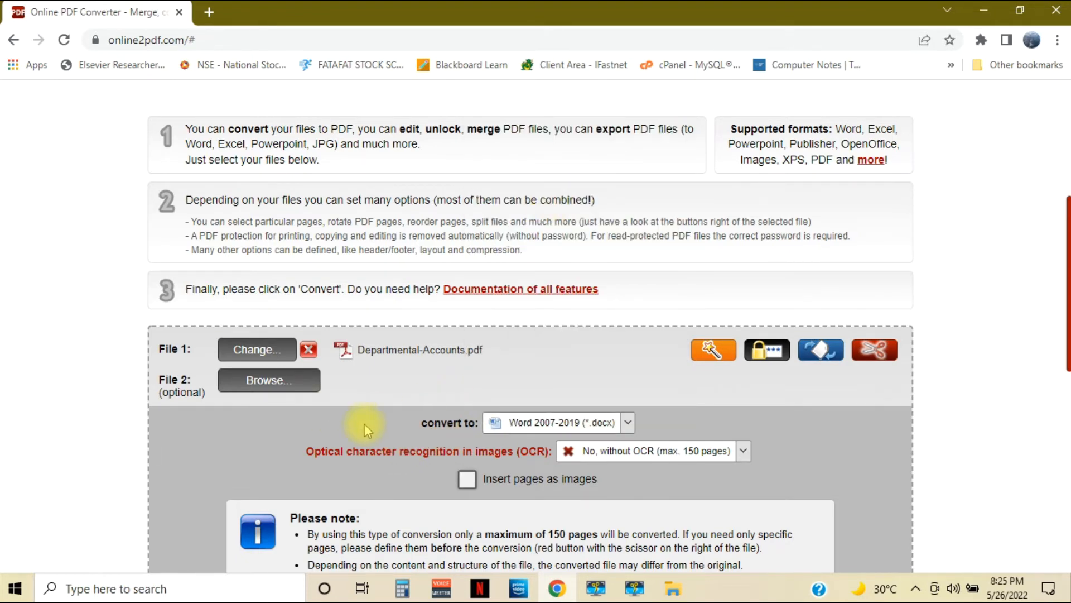
pyautogui.scroll(-5, 300, 436)
pyautogui.scroll(1, 300, 437)
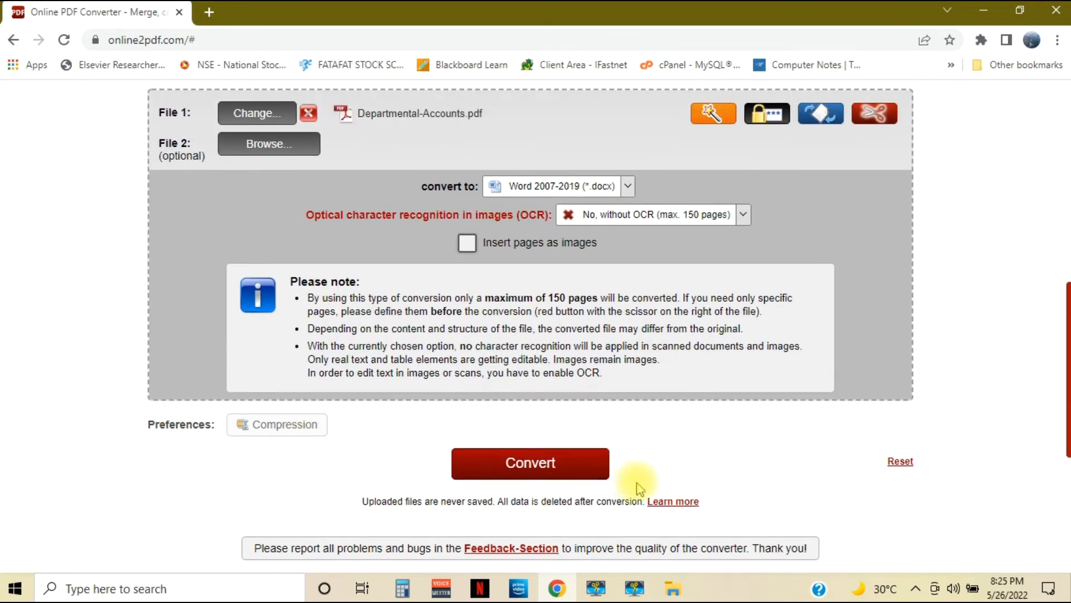
pyautogui.click(525, 475)
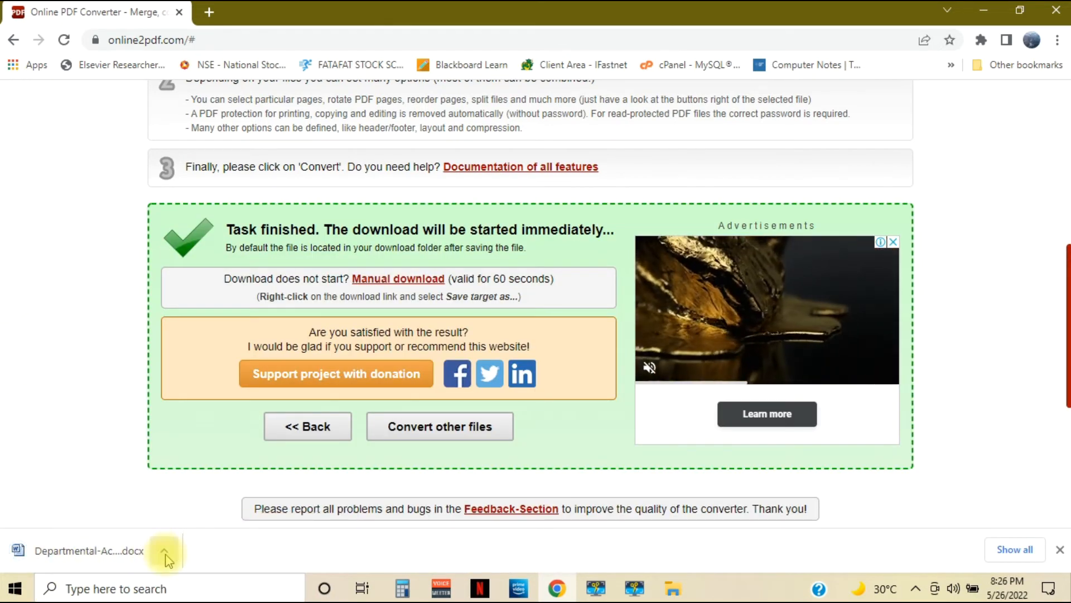
# Open the downloaded Departmental-Accounts Word document, enable editing, read through its text and tables, and close it
pyautogui.click(70, 555)
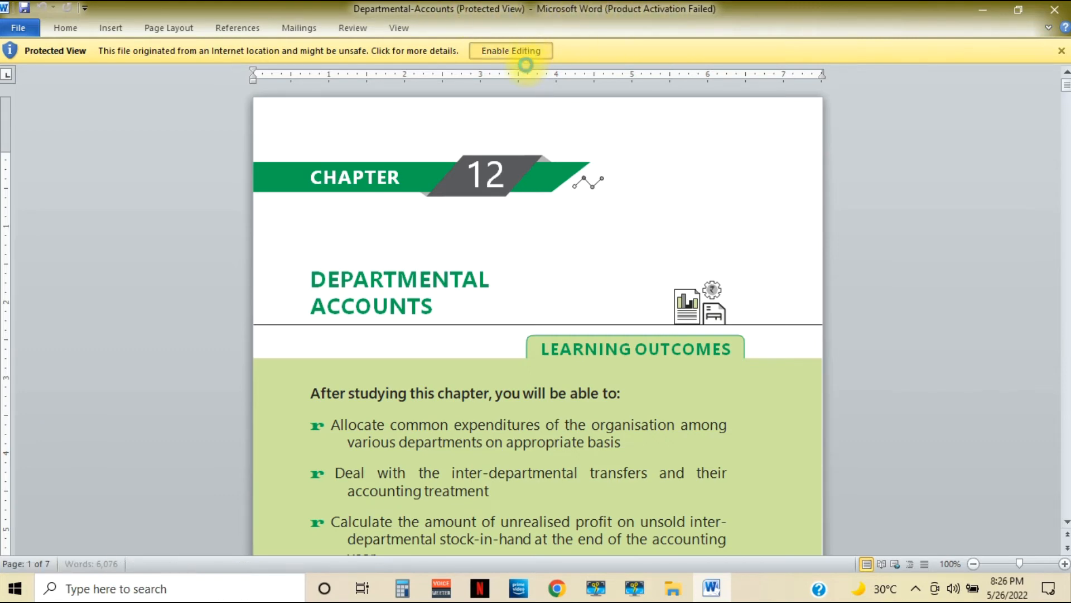
pyautogui.click(525, 58)
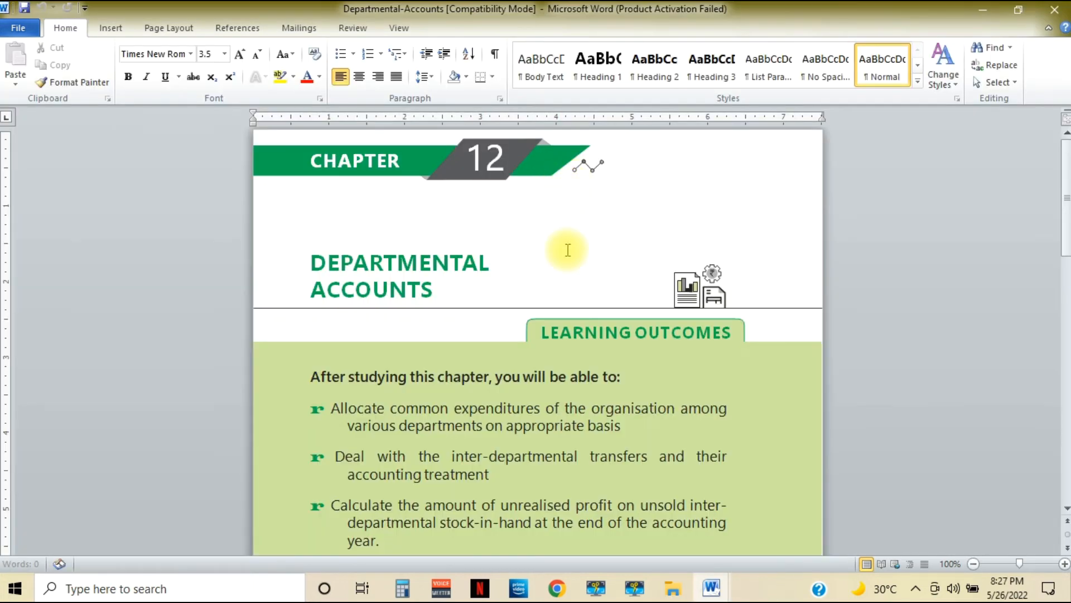
pyautogui.scroll(-5, 567, 250)
pyautogui.scroll(-8, 562, 293)
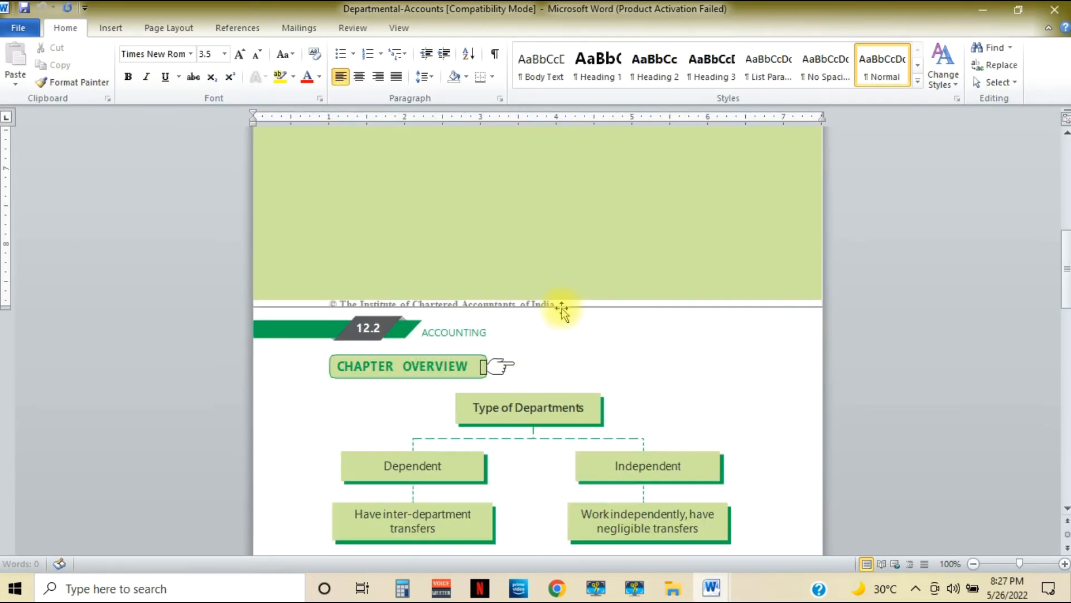
pyautogui.scroll(-2, 561, 310)
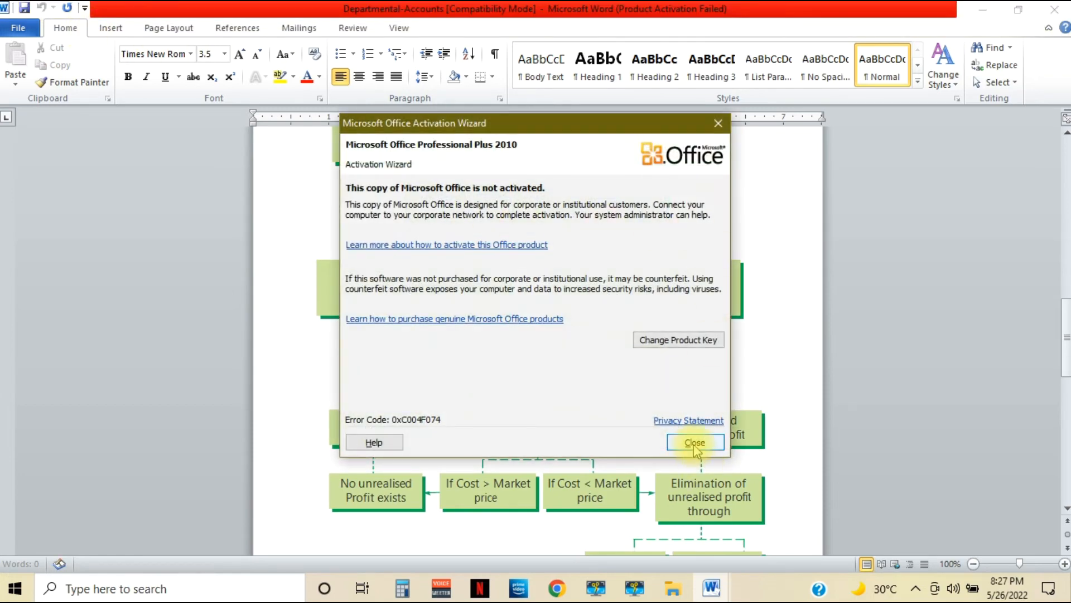
pyautogui.click(695, 443)
pyautogui.scroll(-7, 426, 360)
pyautogui.scroll(-13, 426, 360)
pyautogui.scroll(-20, 427, 360)
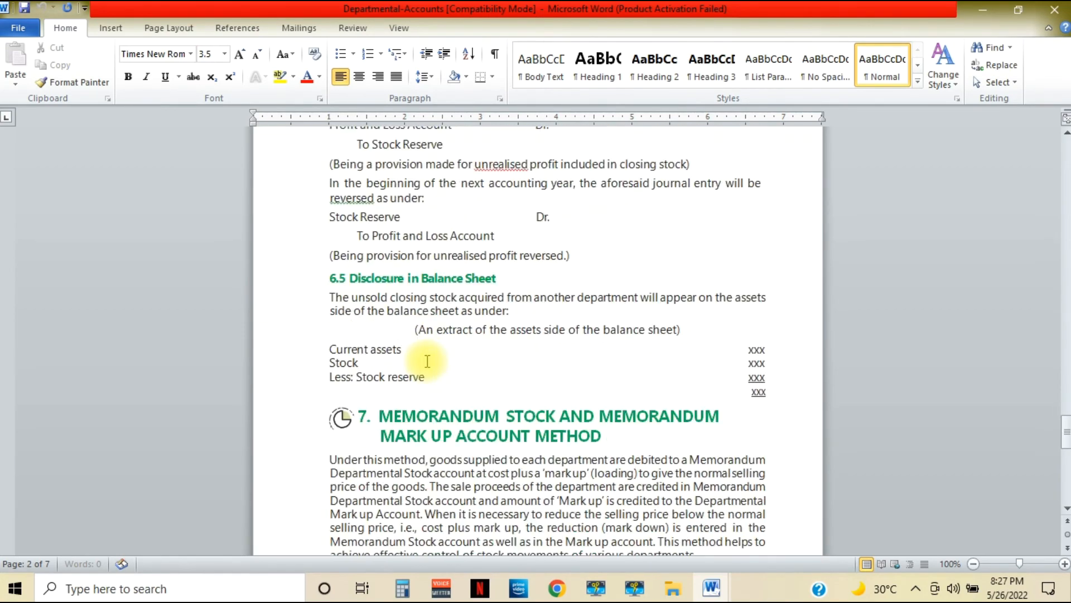
pyautogui.scroll(-20, 427, 362)
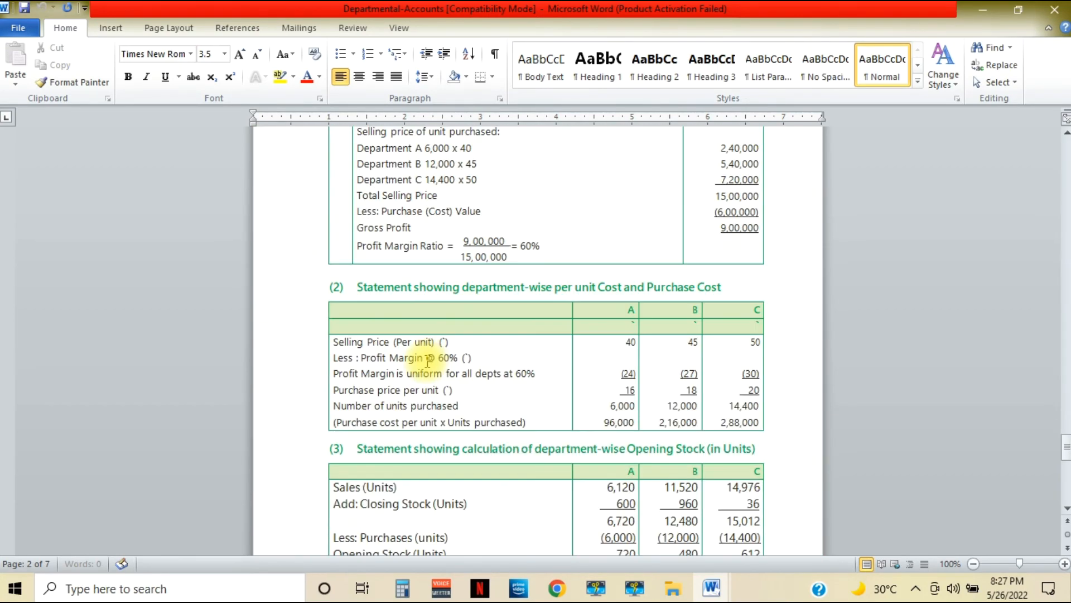
pyautogui.scroll(-20, 427, 360)
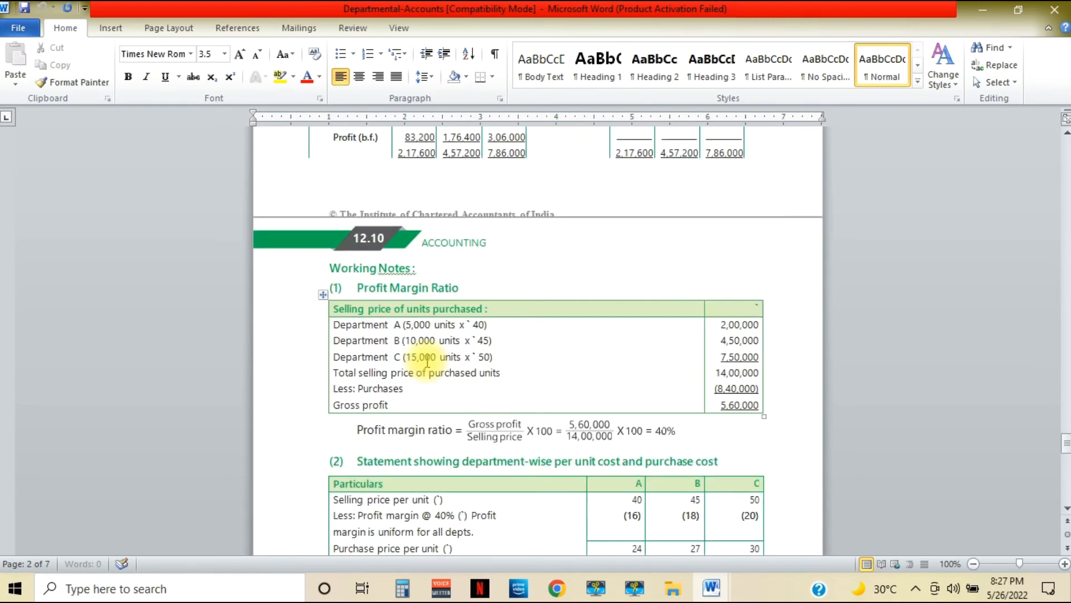
pyautogui.click(1053, 7)
# Return to the converter's file list and remove Departmental-Accounts.pdf
pyautogui.scroll(3, 108, 300)
pyautogui.scroll(-2, 108, 299)
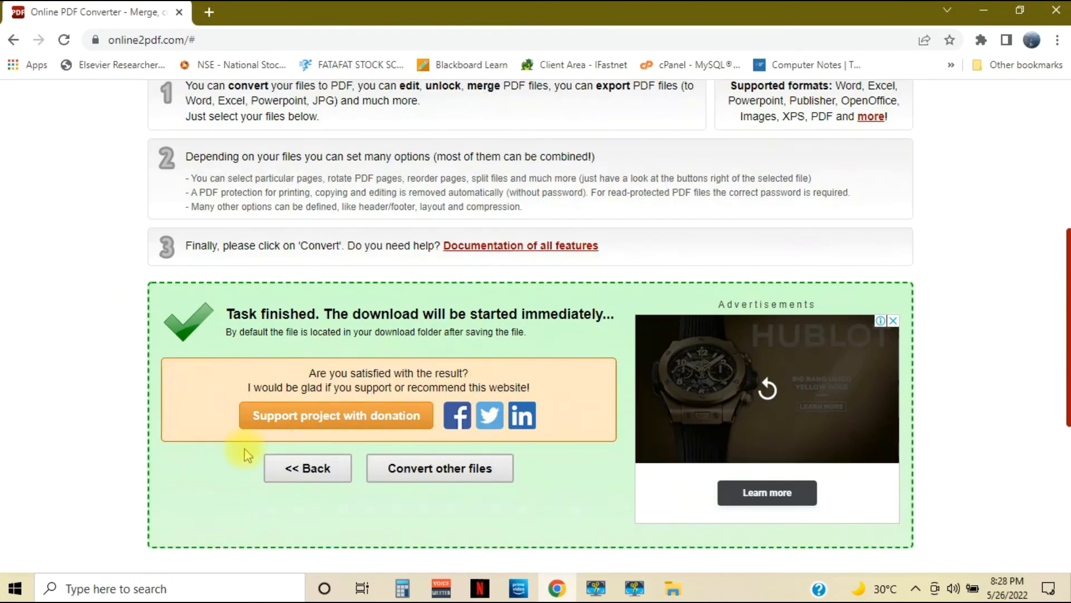
pyautogui.click(307, 468)
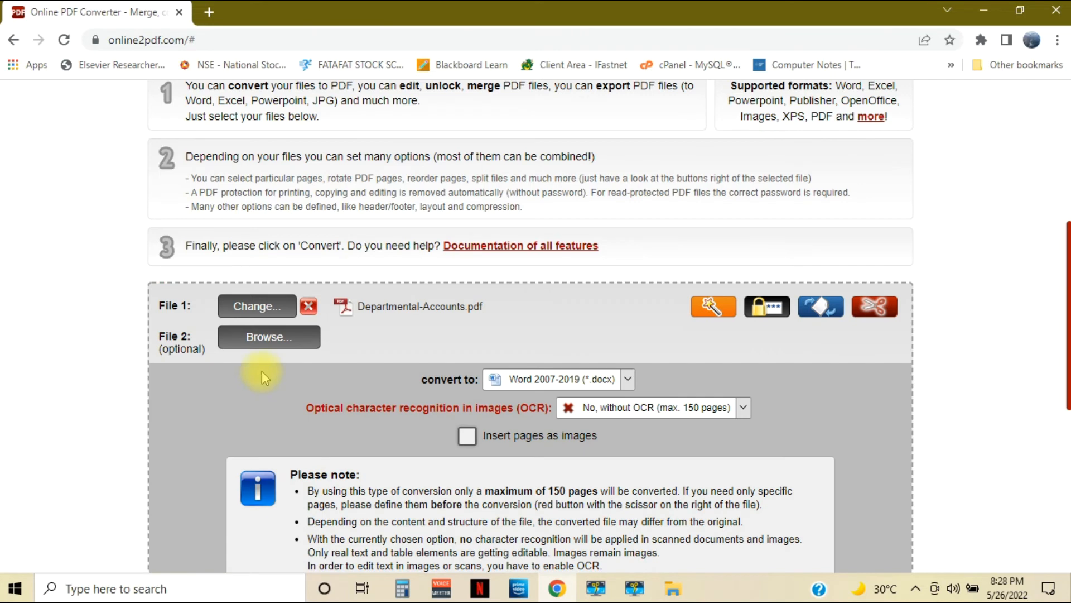
pyautogui.click(309, 307)
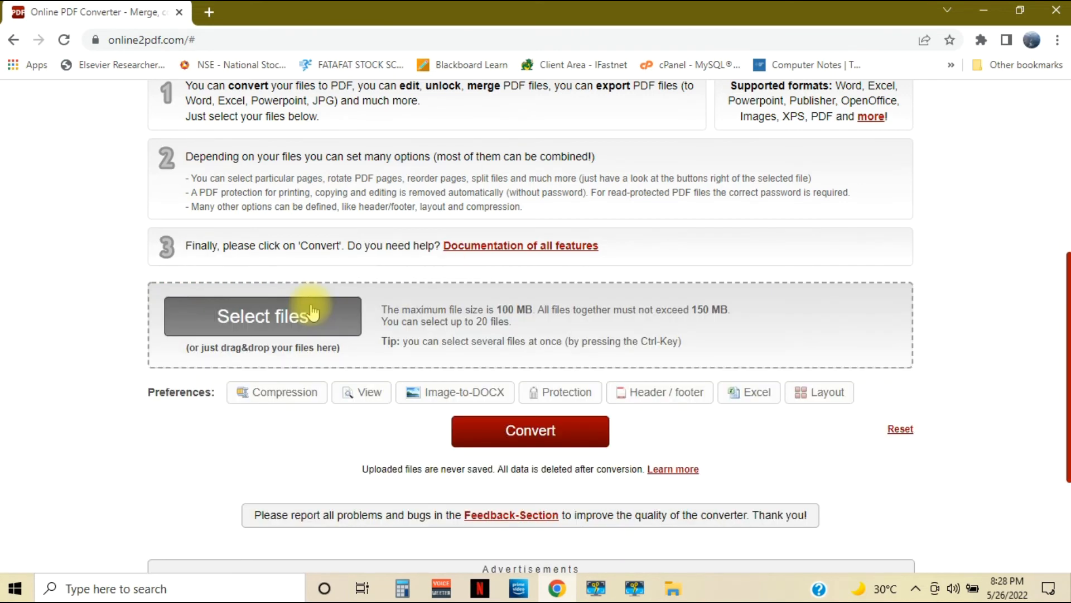
# Load StudentInternalPrint-5_24_2022 (3).pdf from the Downloads folder into the converter
pyautogui.click(239, 321)
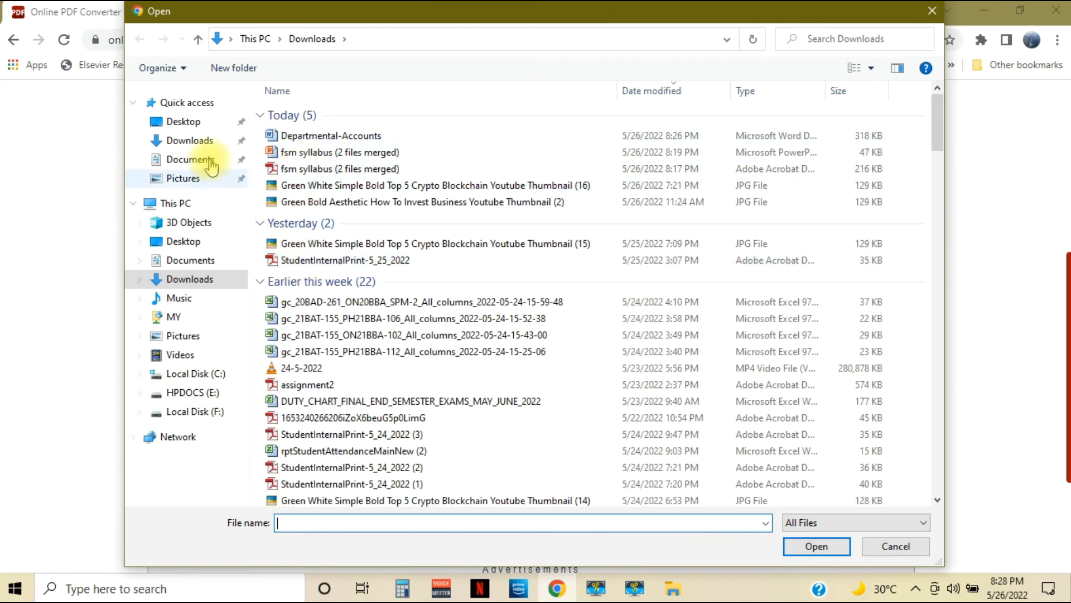
pyautogui.click(202, 141)
pyautogui.click(277, 302)
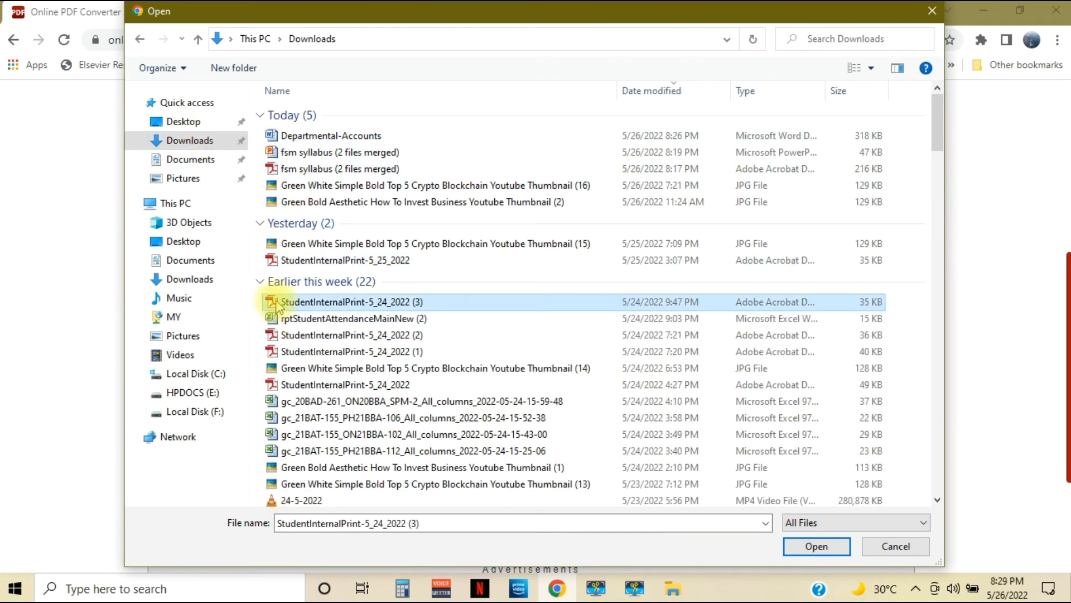
pyautogui.click(816, 546)
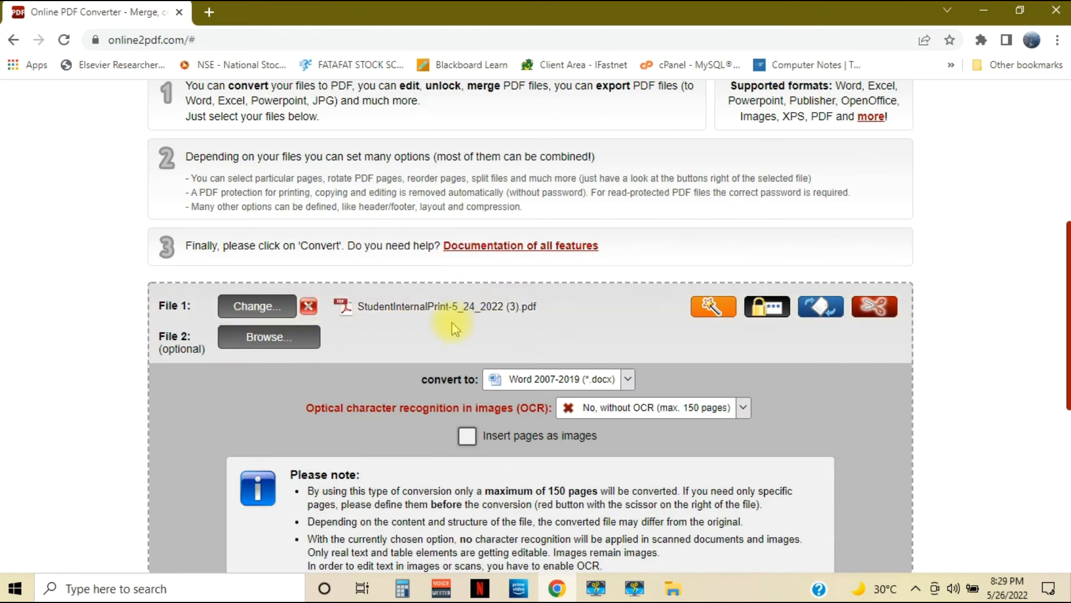
# Choose Excel 2007-2019 (*.xlsx) as the output format and convert the StudentInternalPrint PDF
pyautogui.click(628, 378)
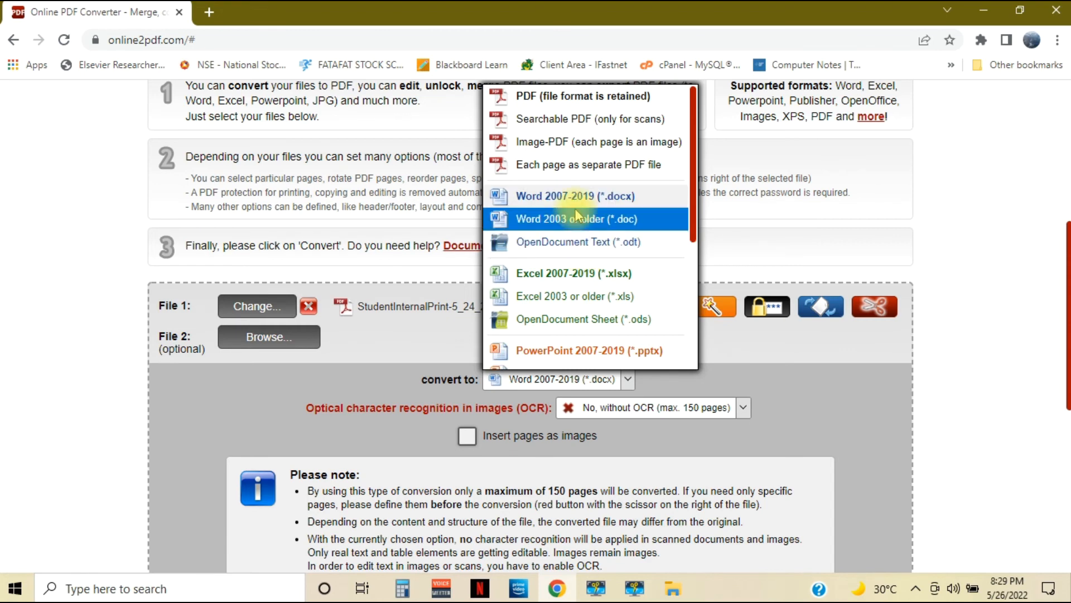
pyautogui.click(551, 274)
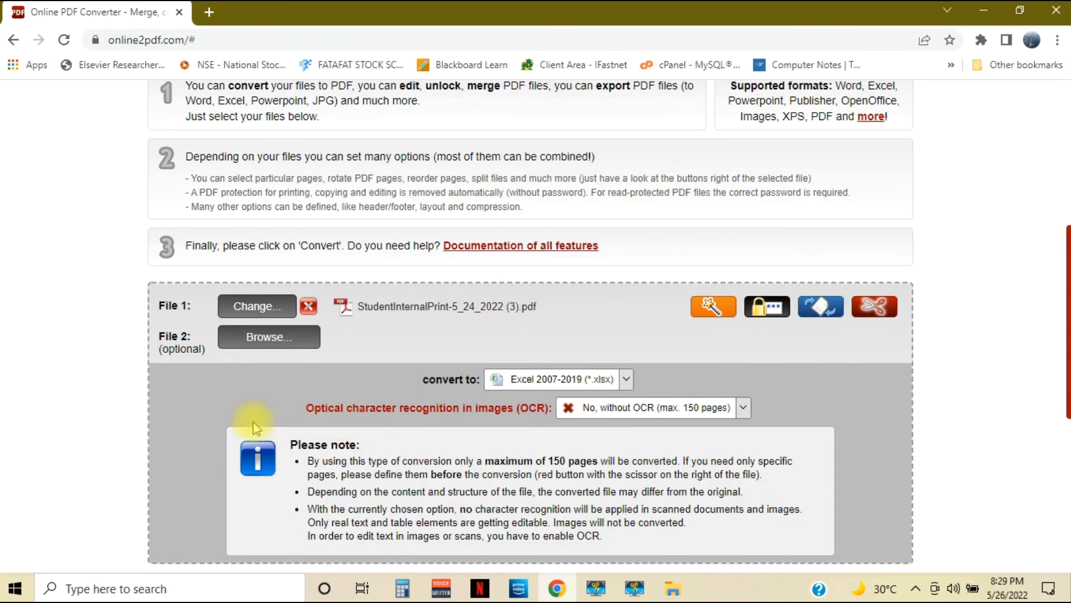
pyautogui.scroll(-3, 262, 426)
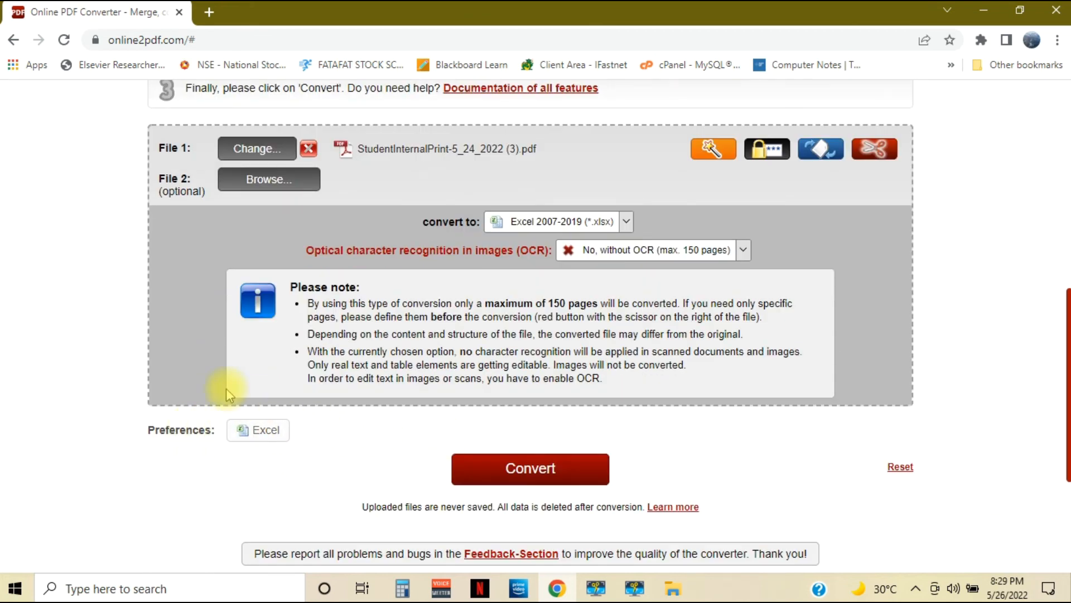
pyautogui.click(531, 469)
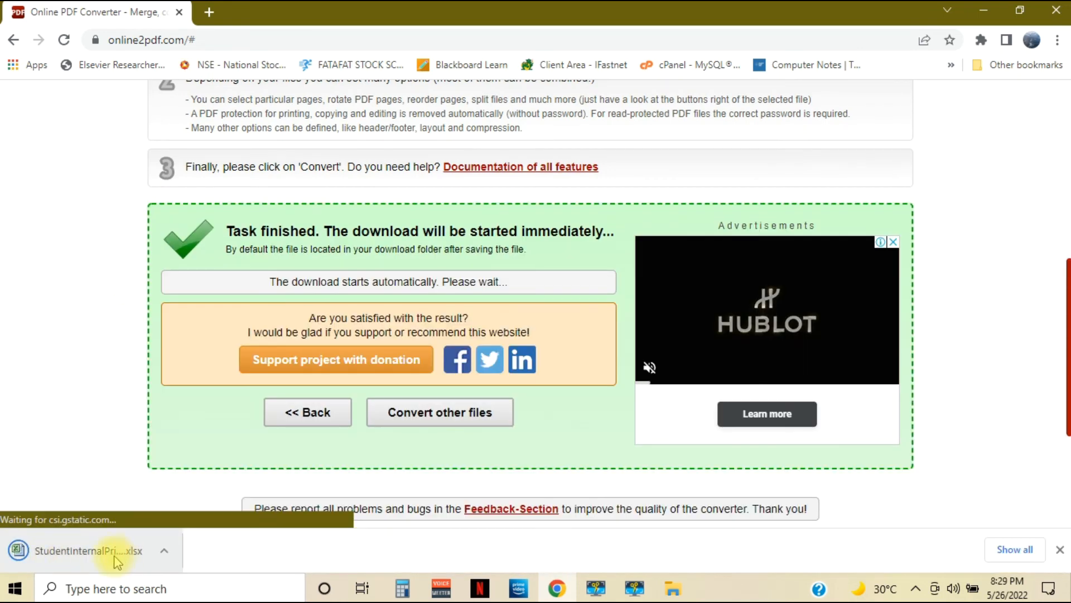
# Open the downloaded StudentInternalPrint workbook, enable editing and look through the rows of the converted marks table
pyautogui.click(129, 553)
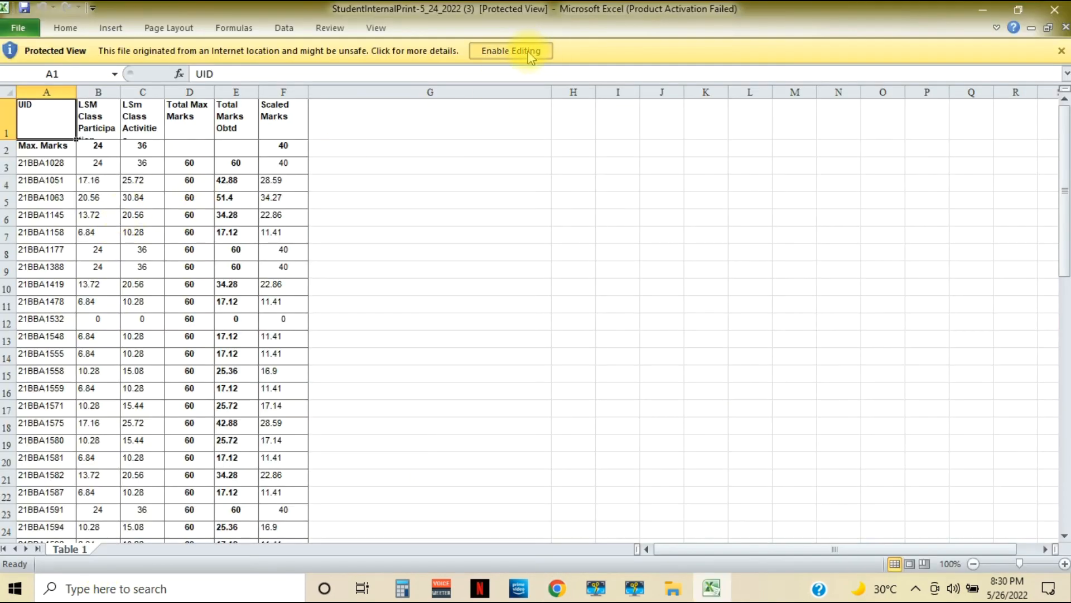
pyautogui.click(528, 55)
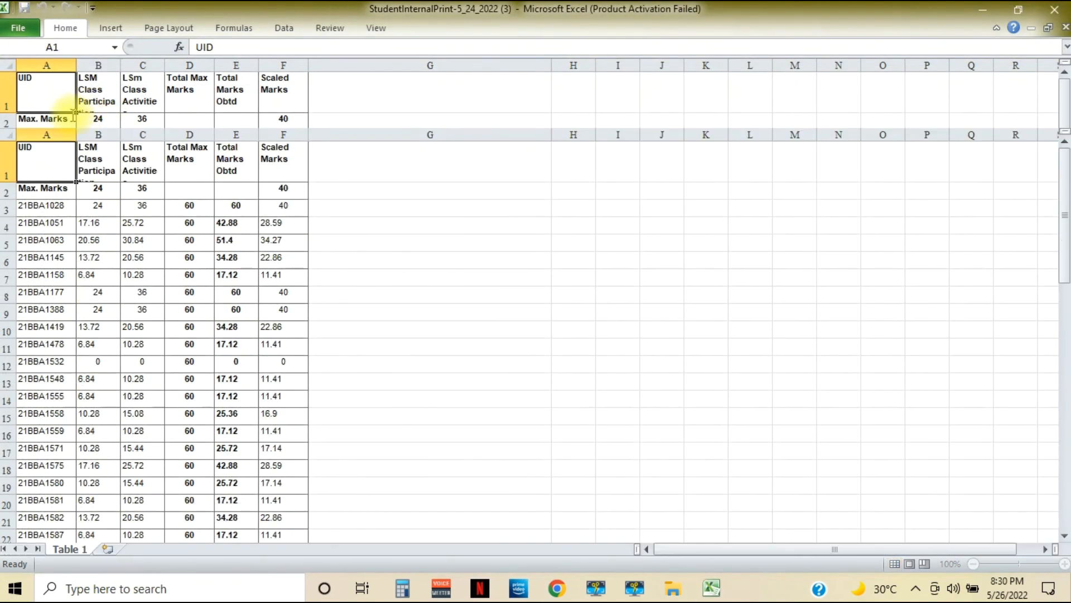
pyautogui.scroll(-4, 294, 251)
pyautogui.scroll(4, 294, 254)
pyautogui.scroll(-7, 294, 254)
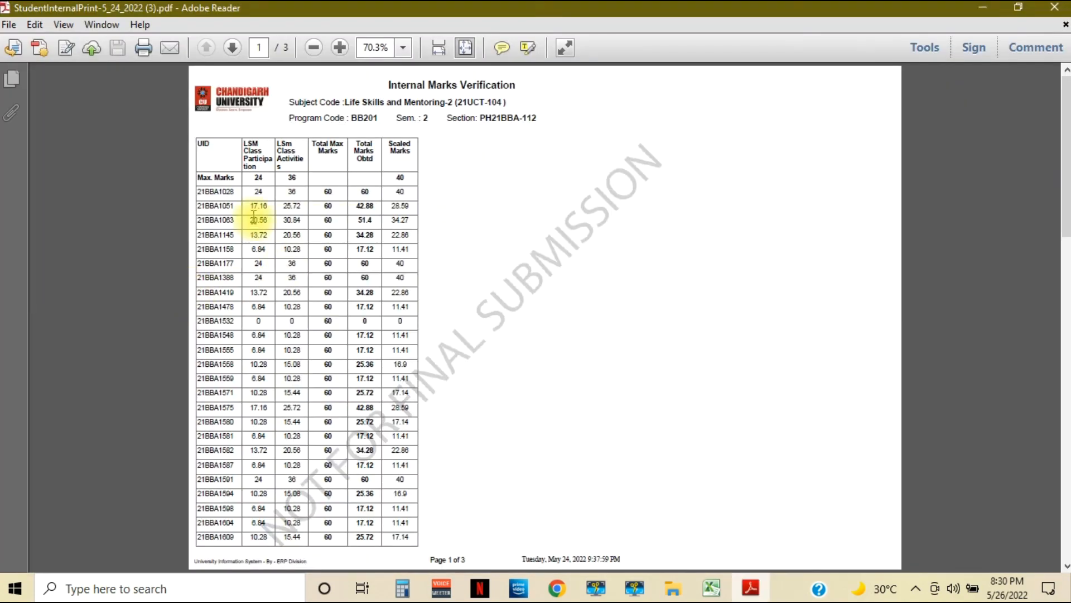
pyautogui.scroll(-5, 251, 217)
pyautogui.press('Home')
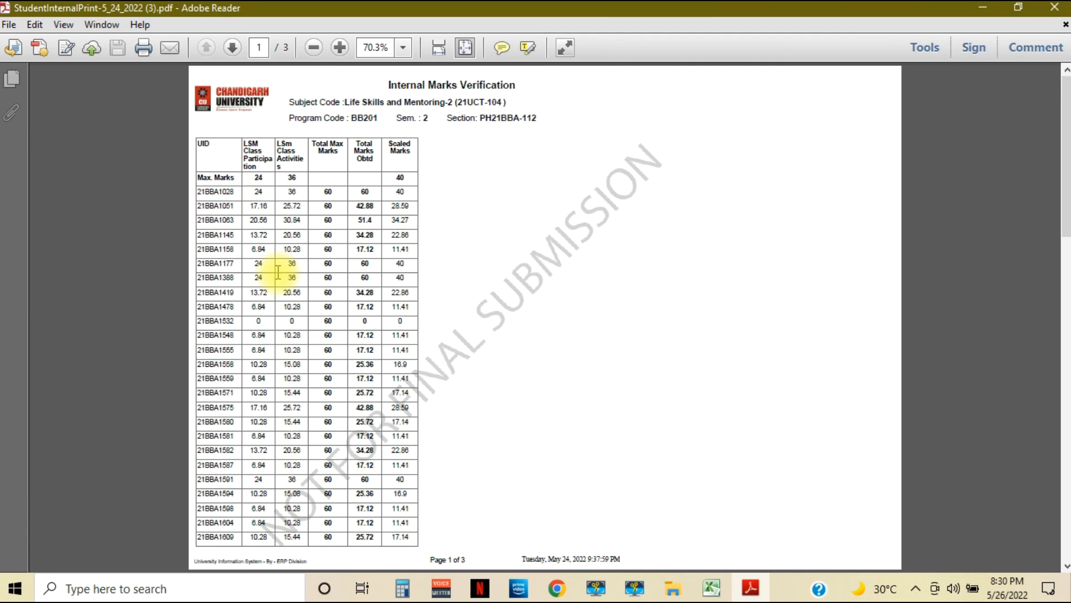
# Compare the original PDF with the converted worksheet, select its marks table, and return to the converter page in the browser
pyautogui.click(984, 11)
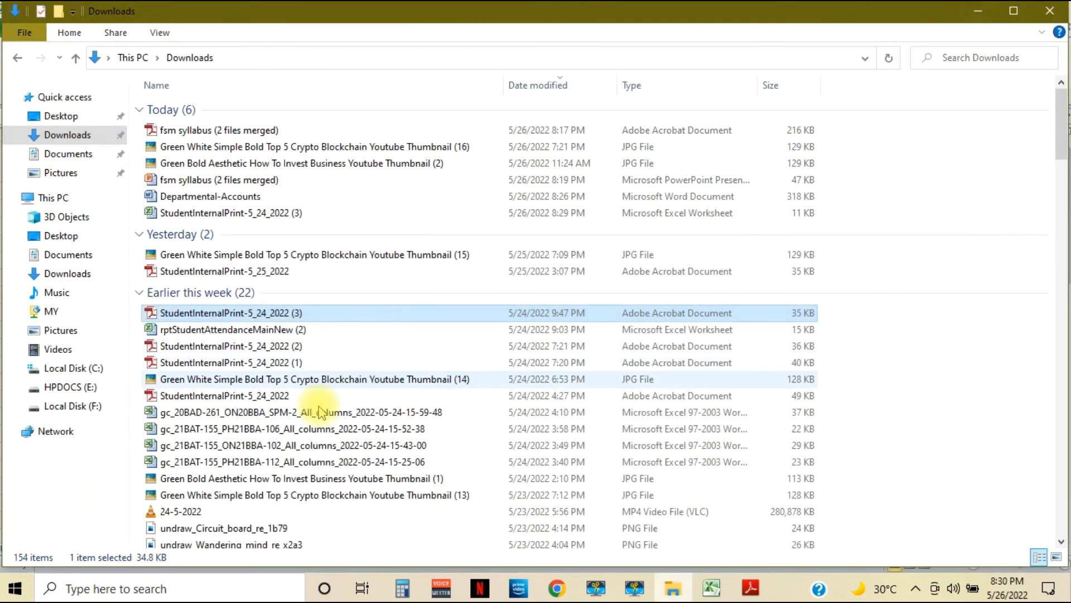
pyautogui.click(709, 587)
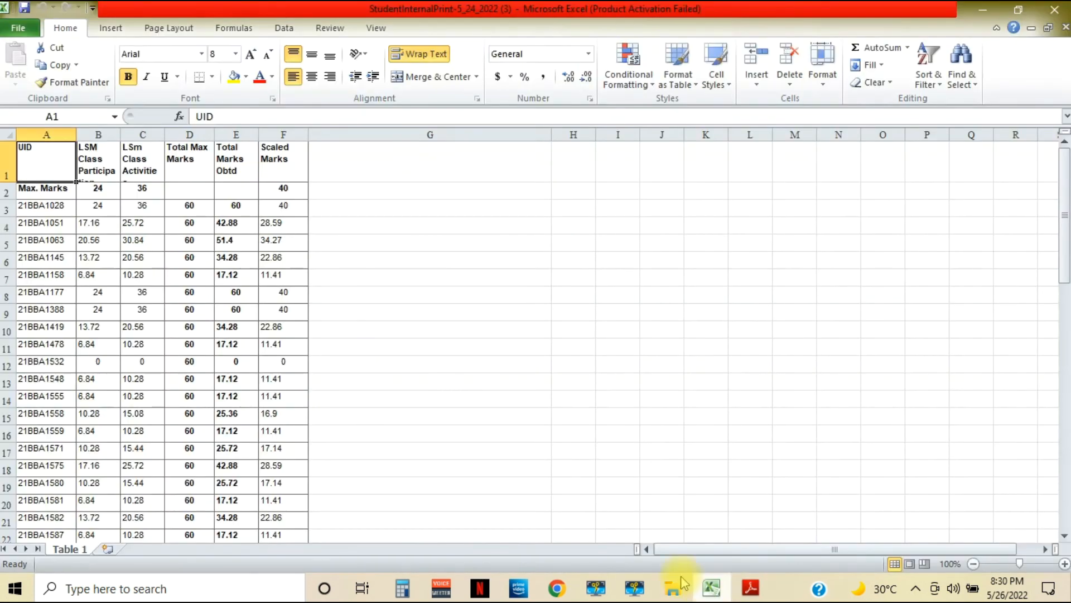
pyautogui.hotkey('ctrl', 'a')
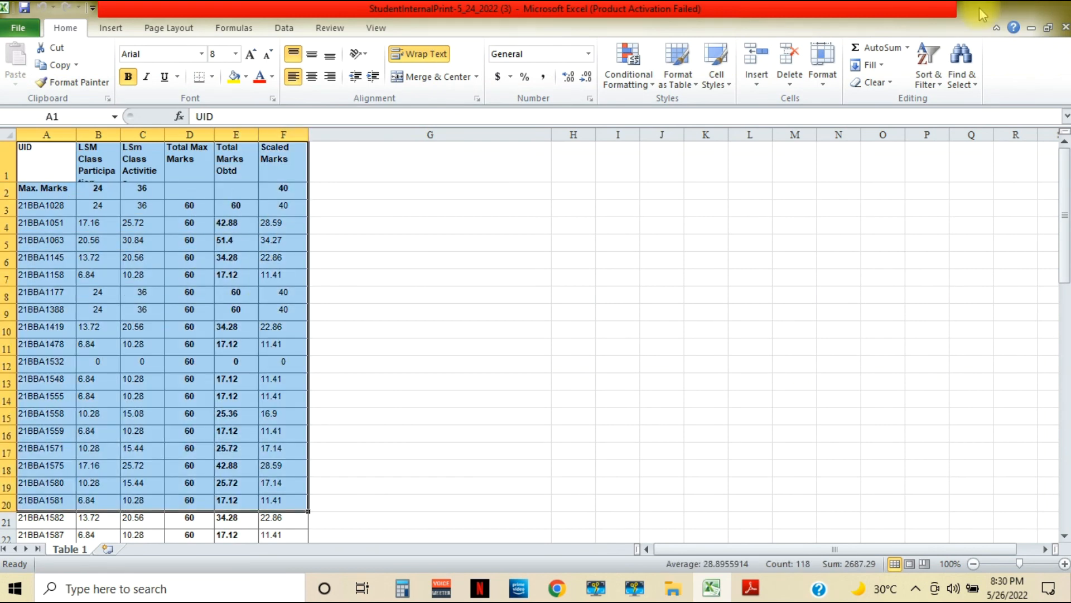
pyautogui.click(983, 8)
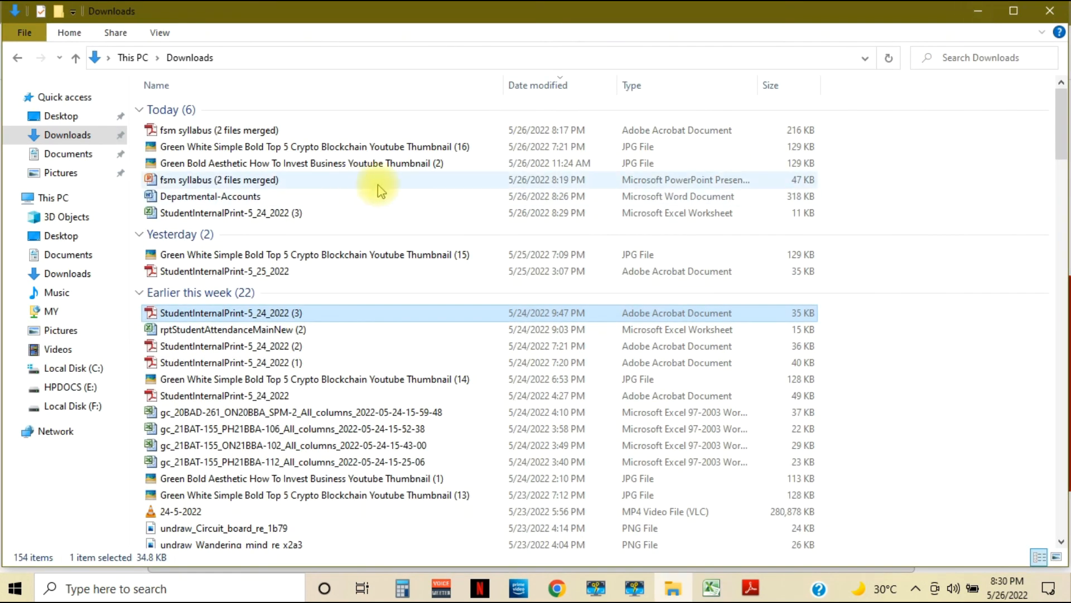
pyautogui.click(977, 10)
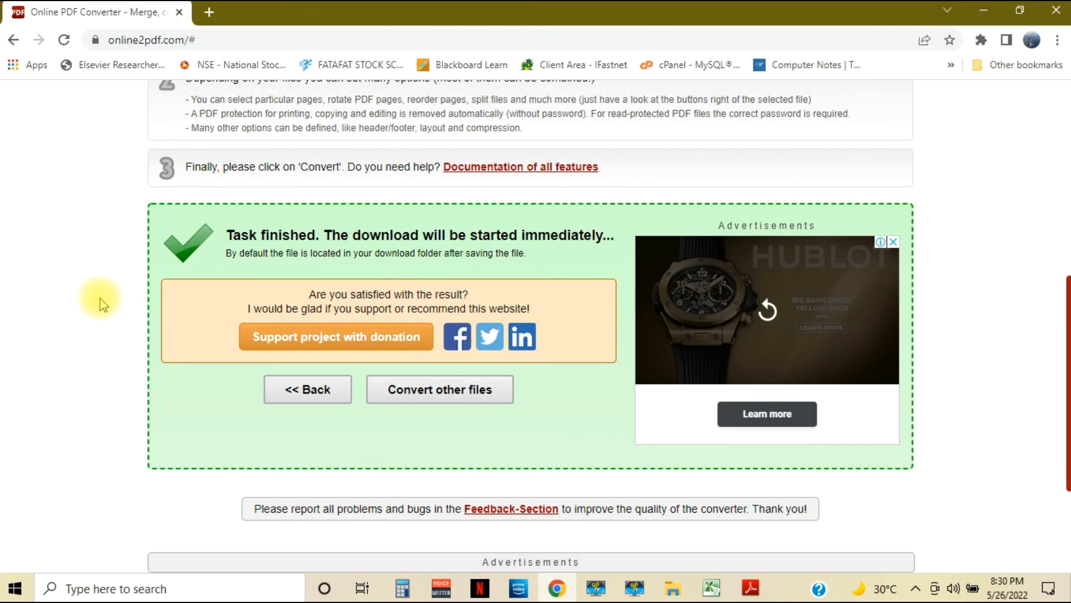